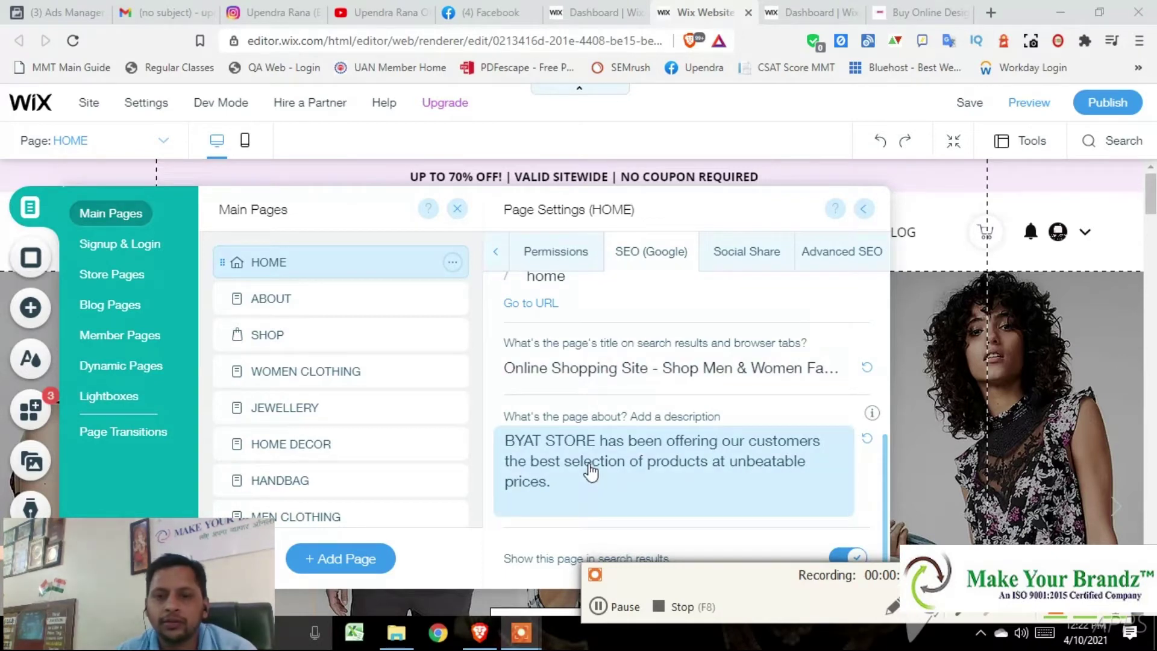
Clear the HOME page's current Google search title, ready for the new keyword title
click(621, 370)
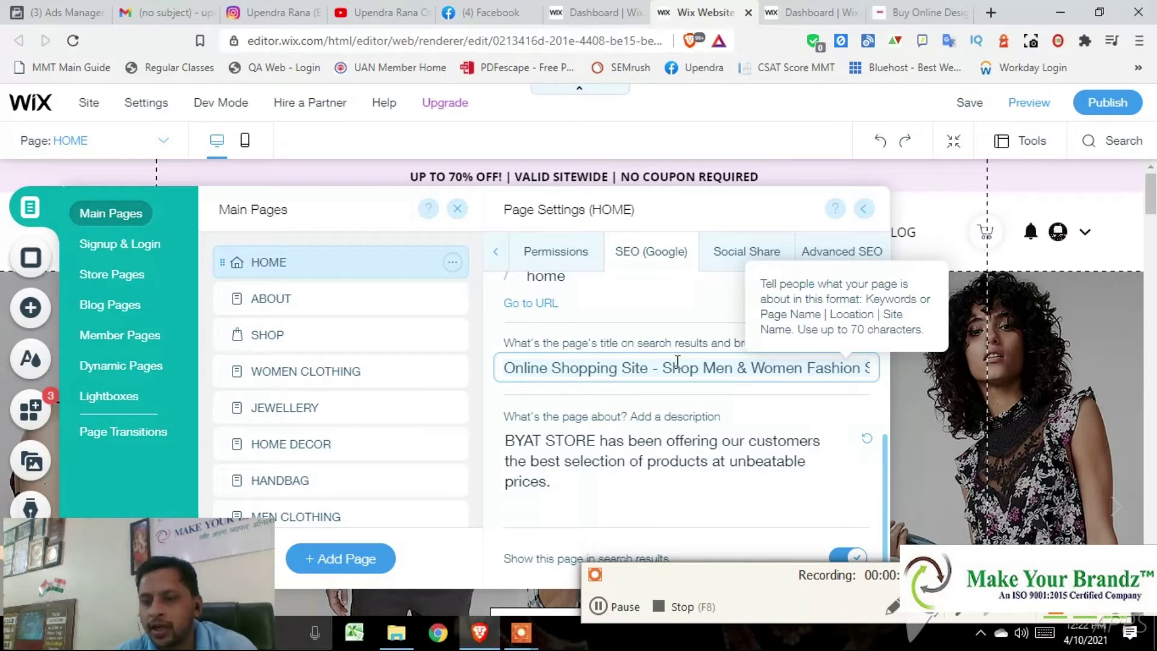
key(ctrl+a)
key(BackSpace)
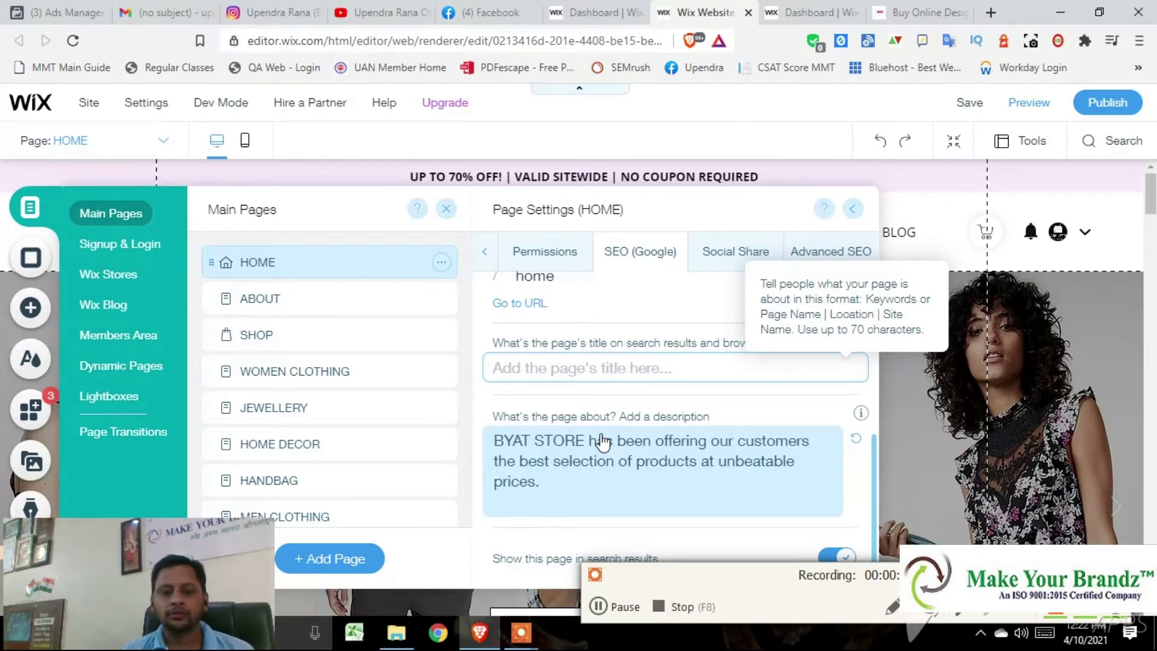
text(O)
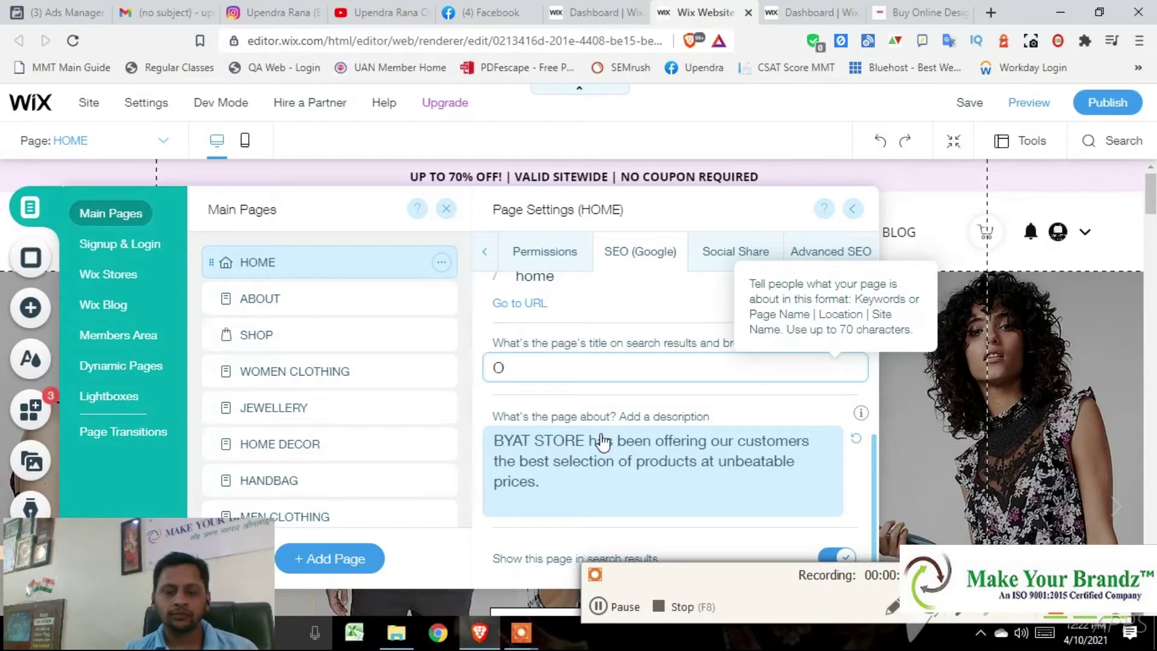
text(nline)
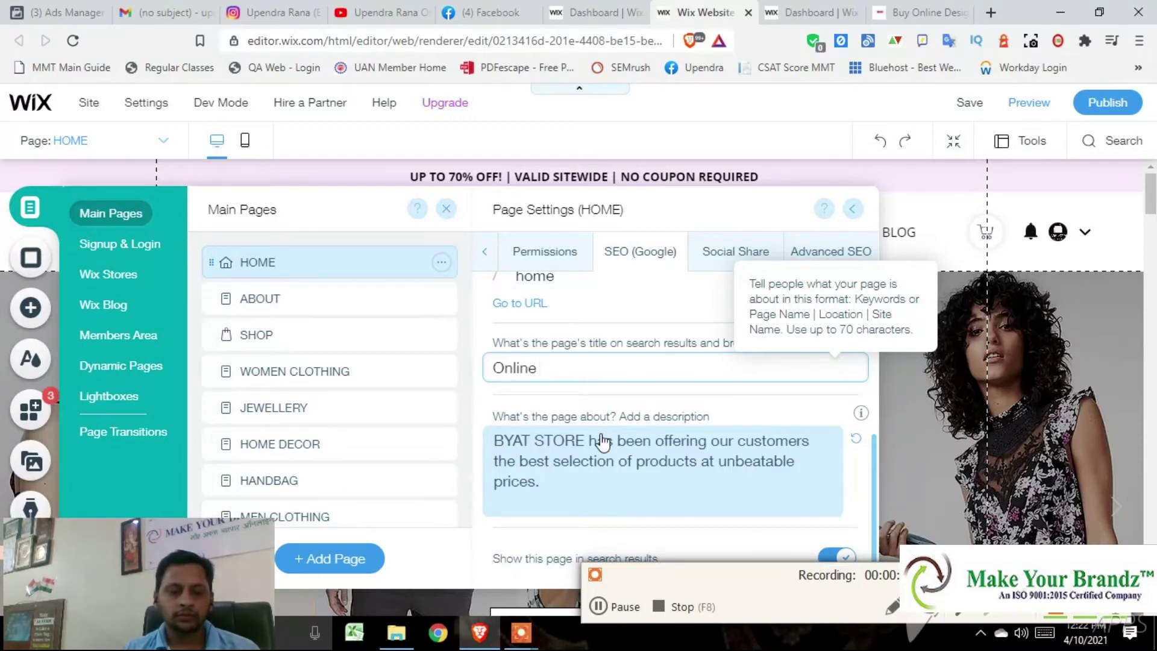
text( Store for )
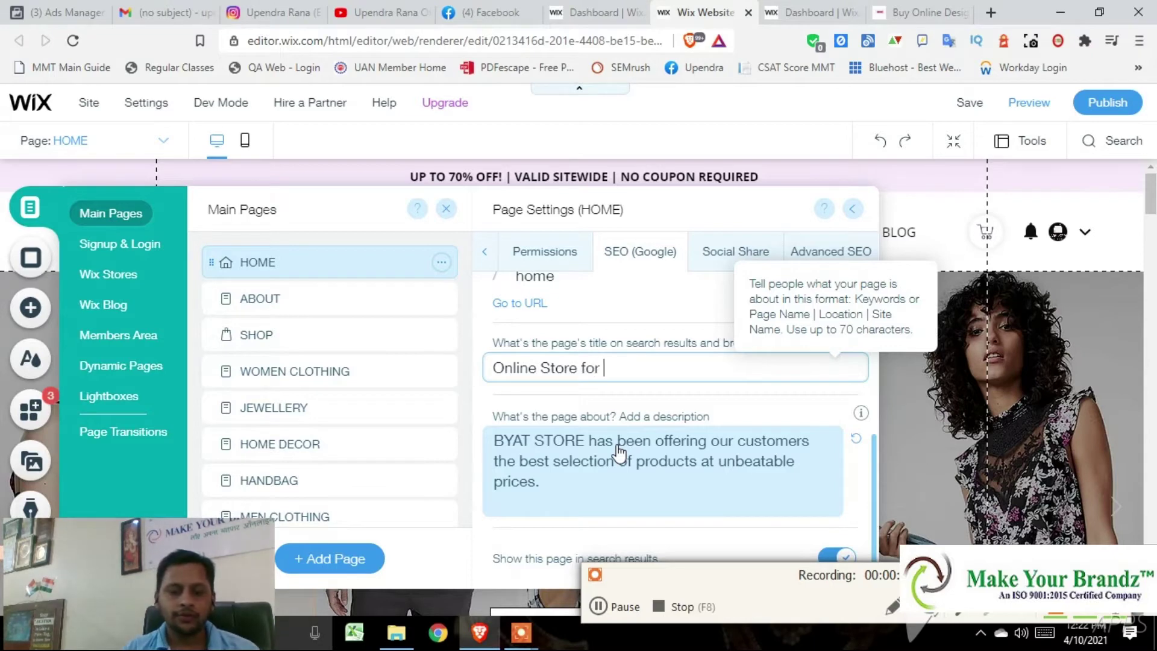
text(Wo)
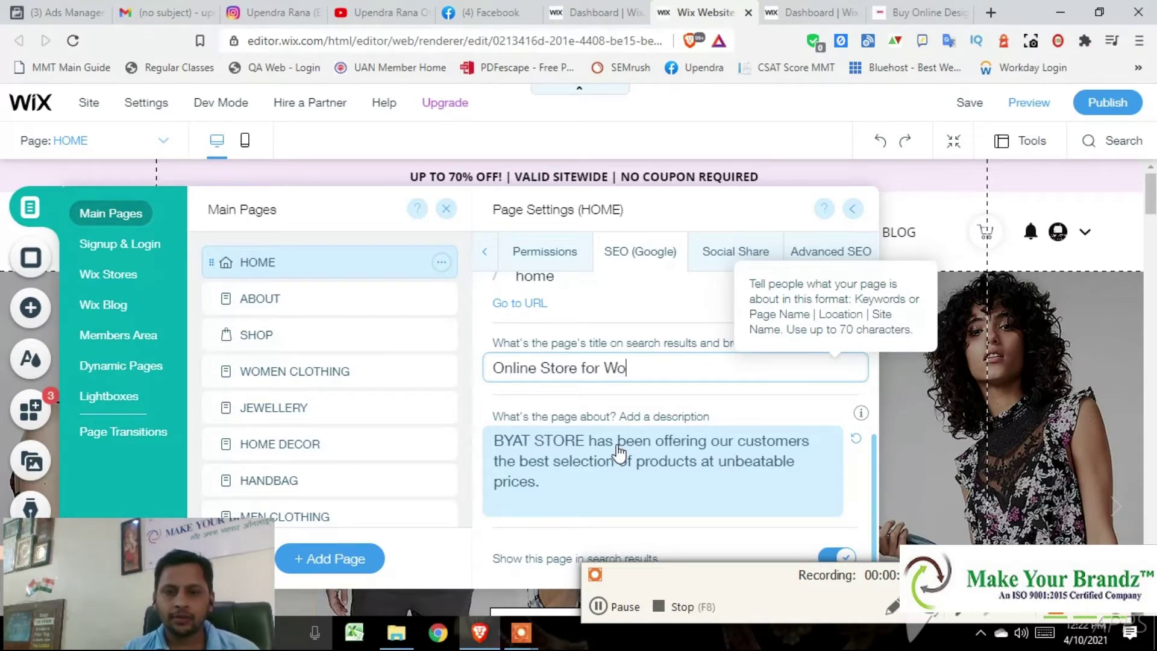
text(men )
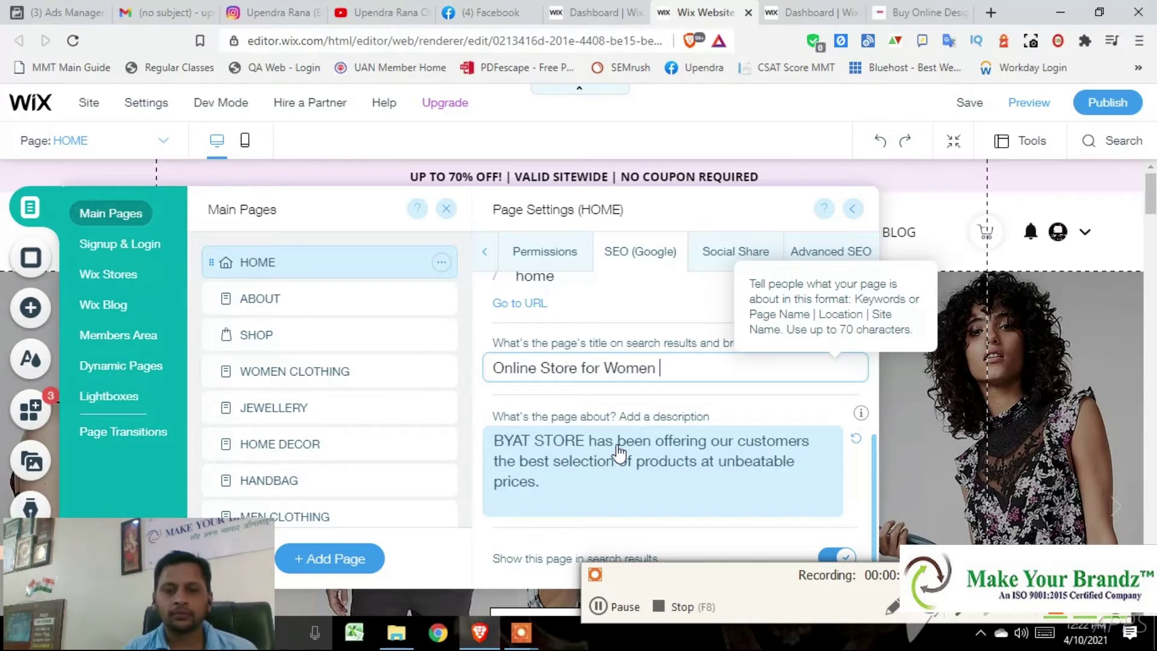
text(& Men)
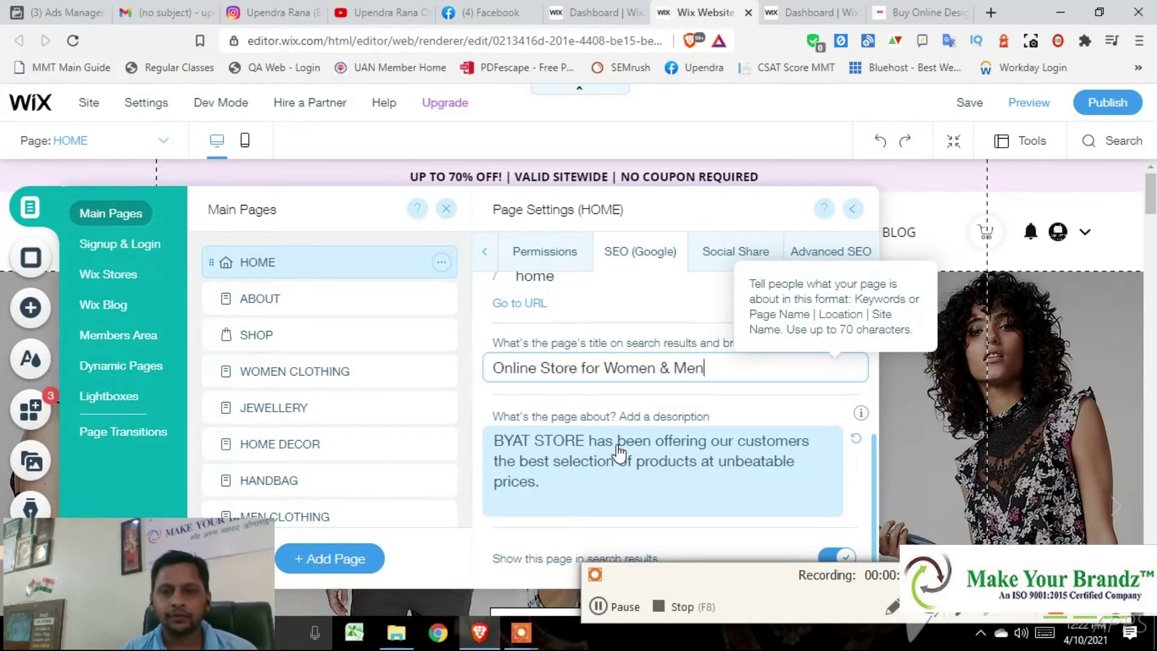
text(s fr)
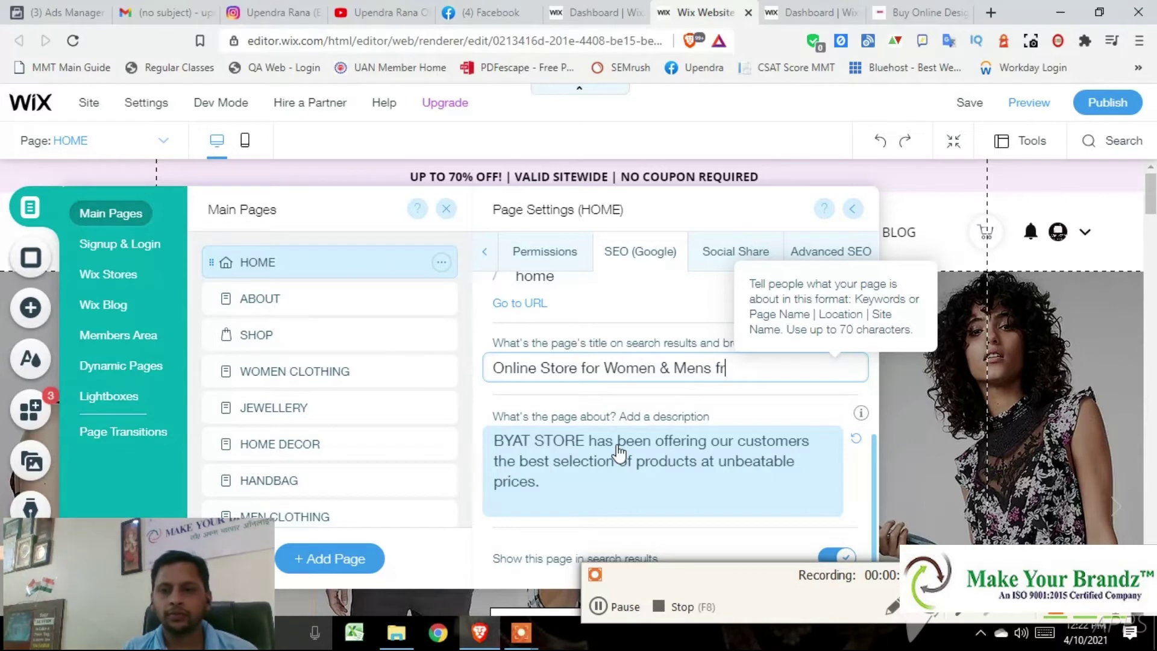
key(BackSpace)
text(or )
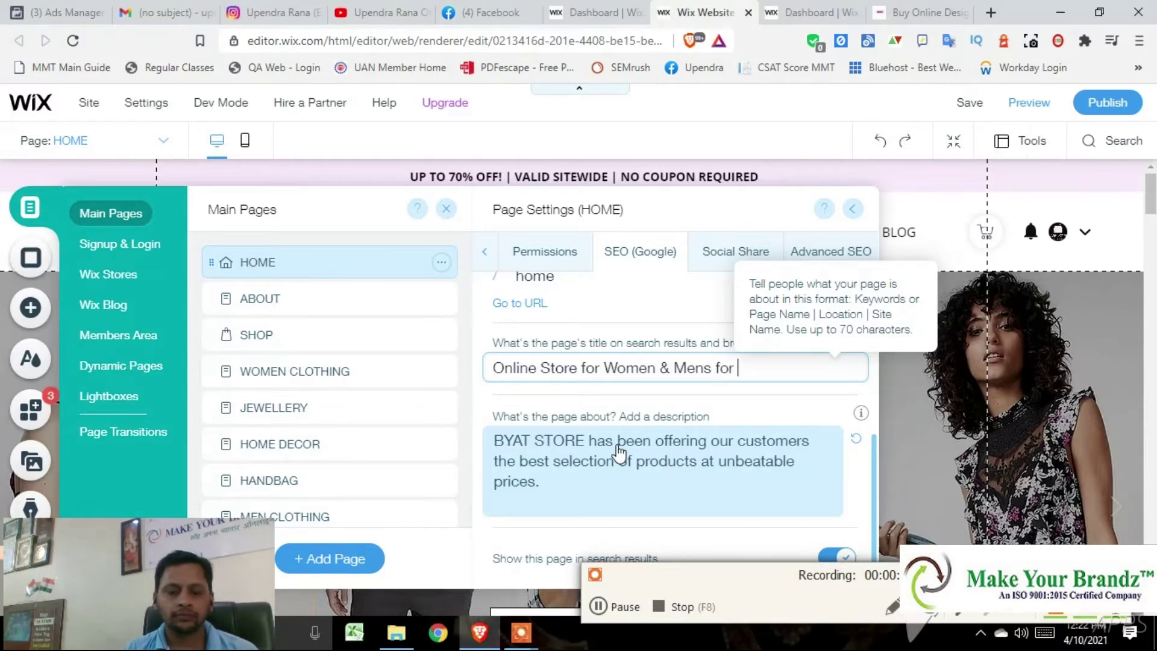
text(Jew)
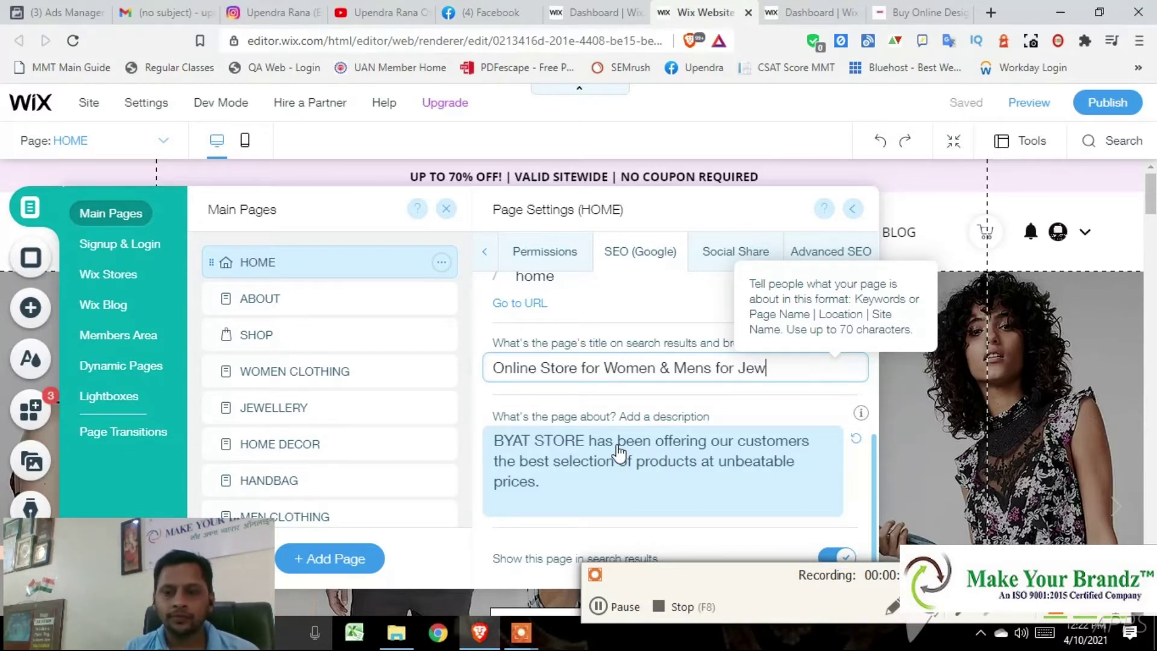
text(elry)
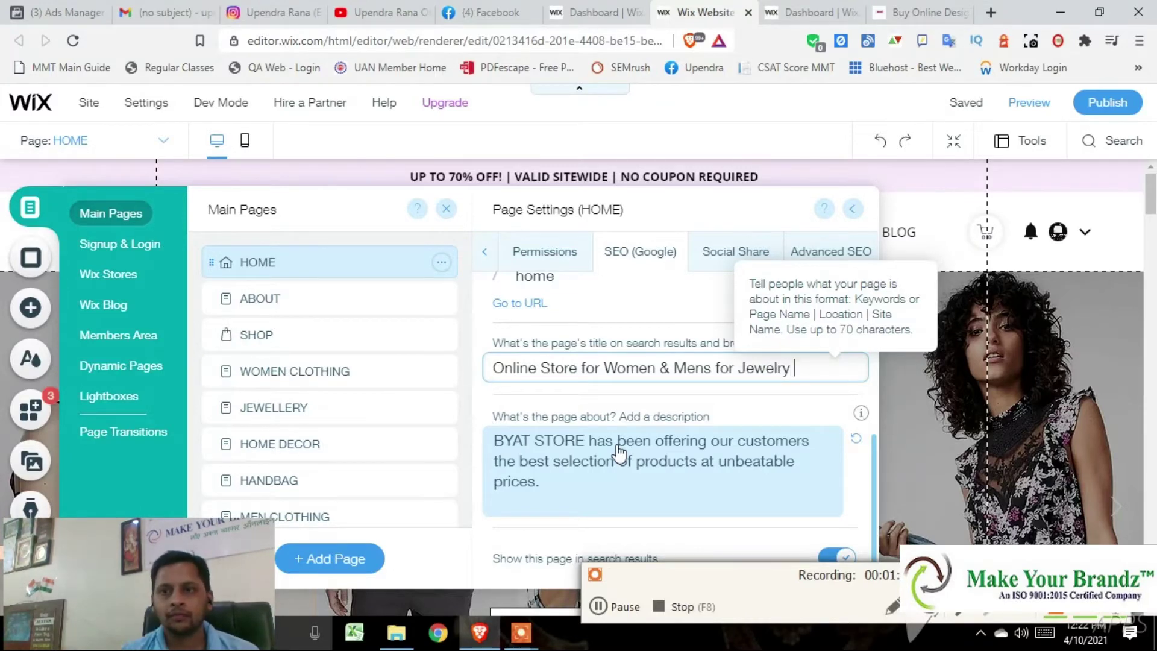
Check the spelling of 'jewellery' on Google, then return to the HOME page SEO settings
click(990, 13)
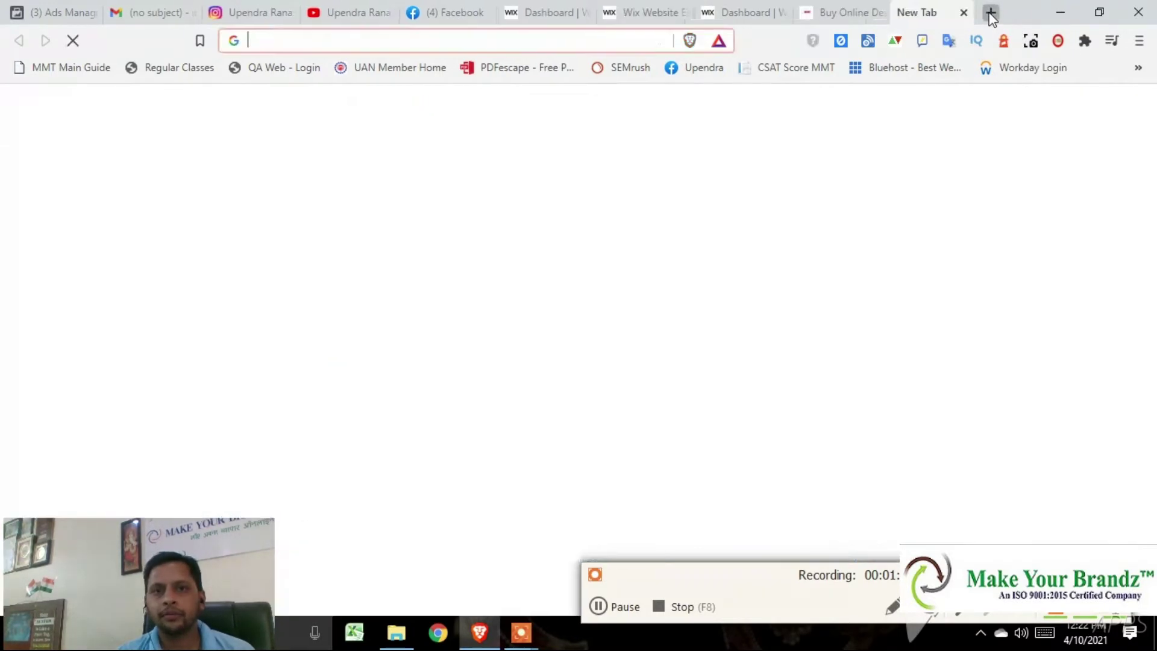
text(jew)
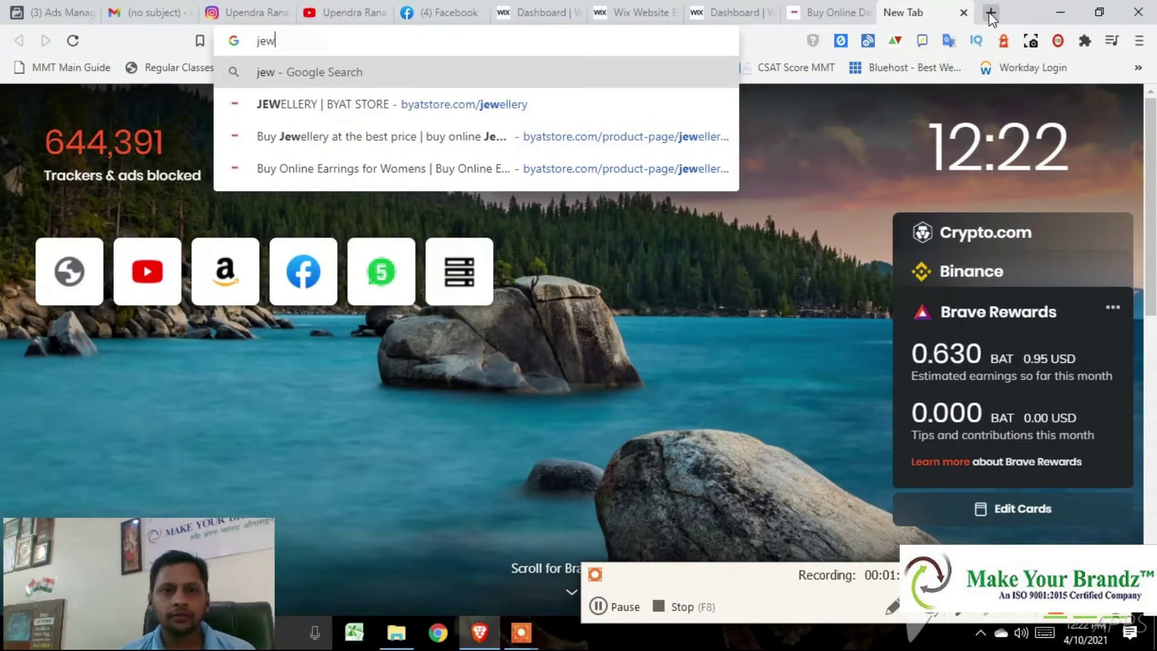
key(Down)
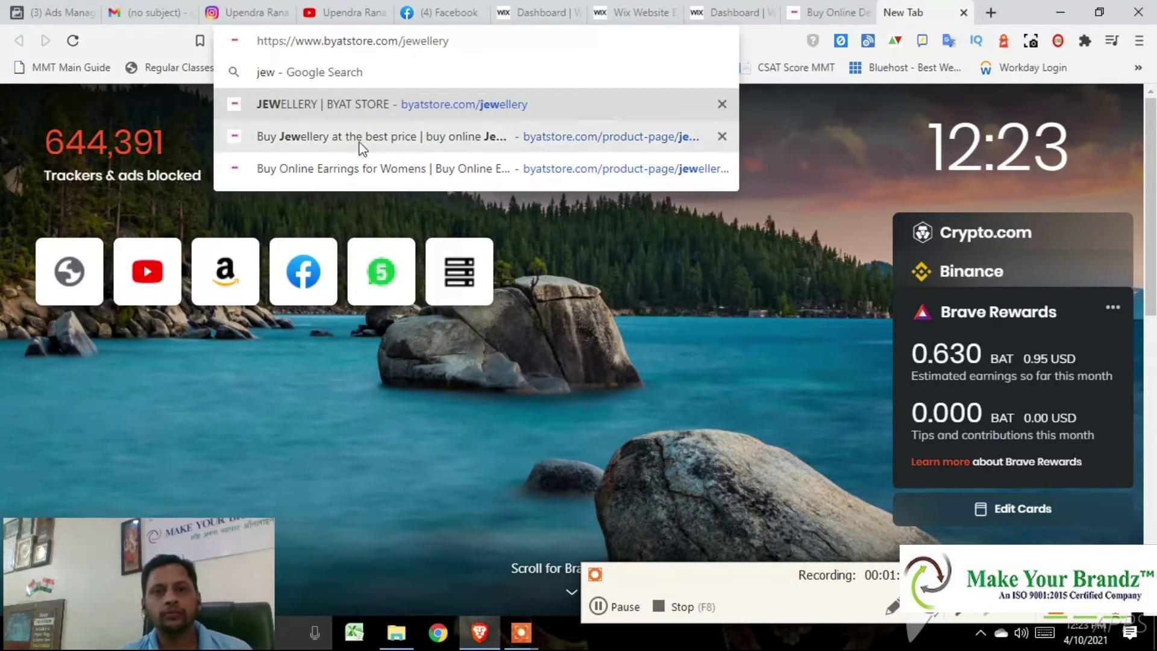
drag(404, 40, 257, 41)
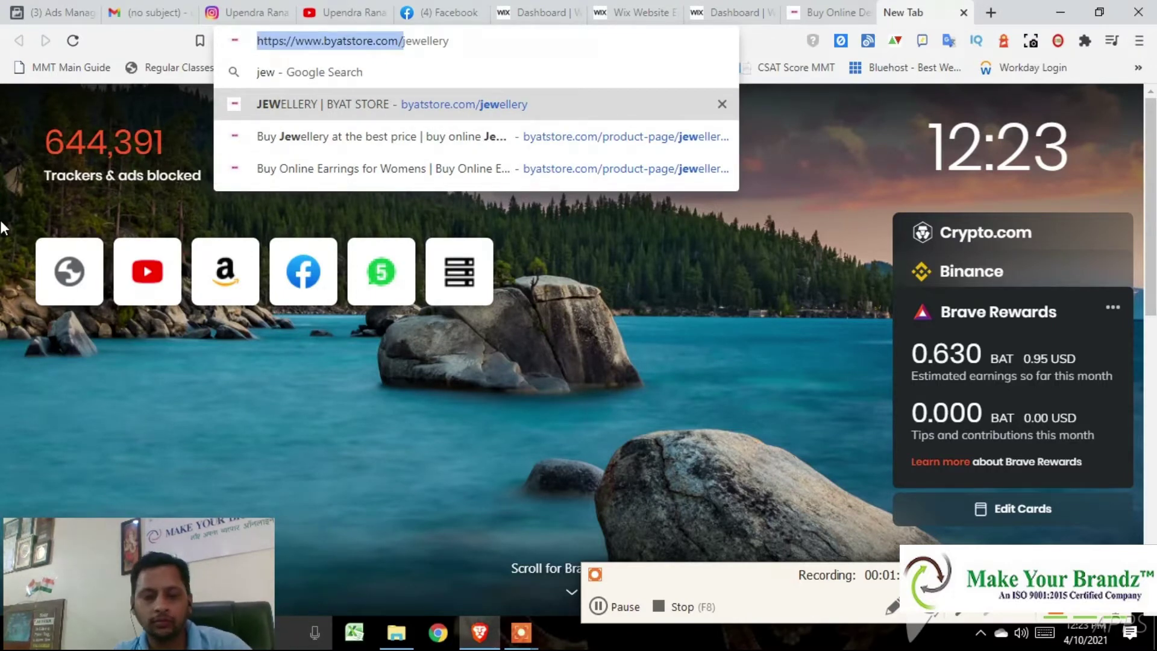
text(j)
key(Return)
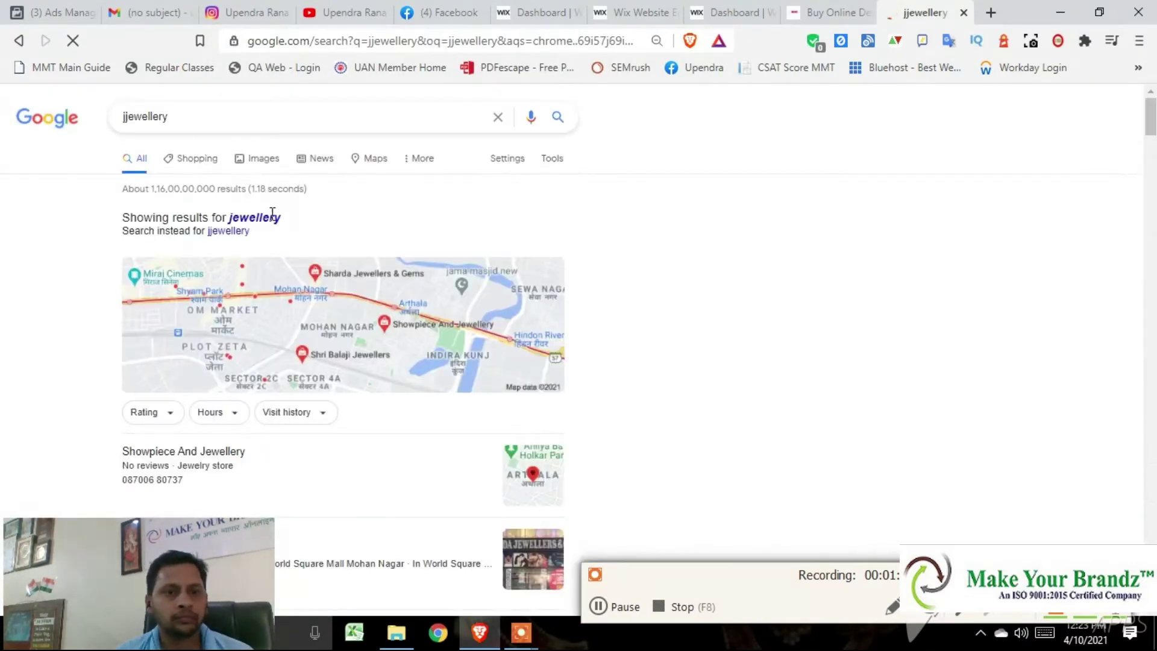
click(262, 220)
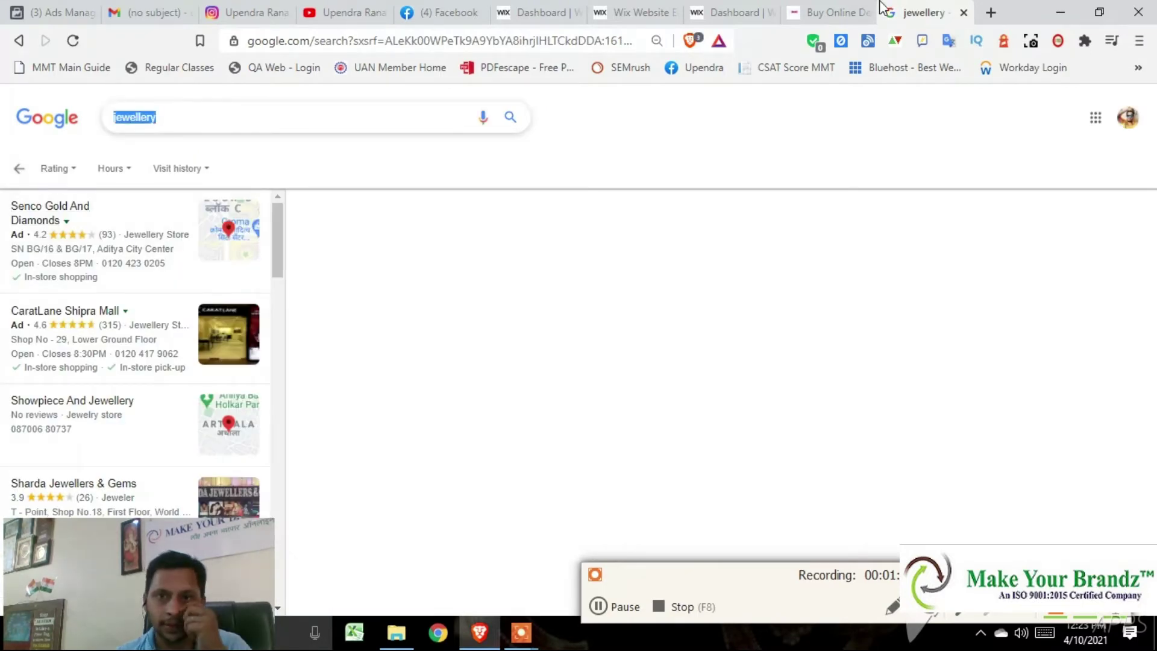
click(732, 12)
click(823, 11)
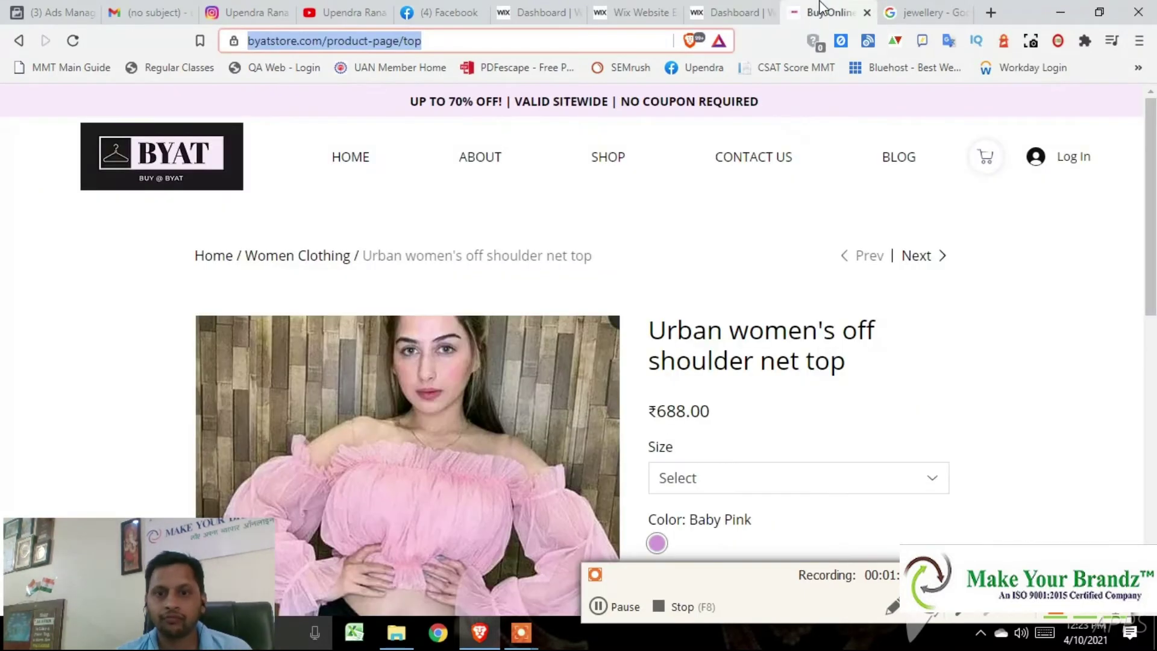
click(638, 12)
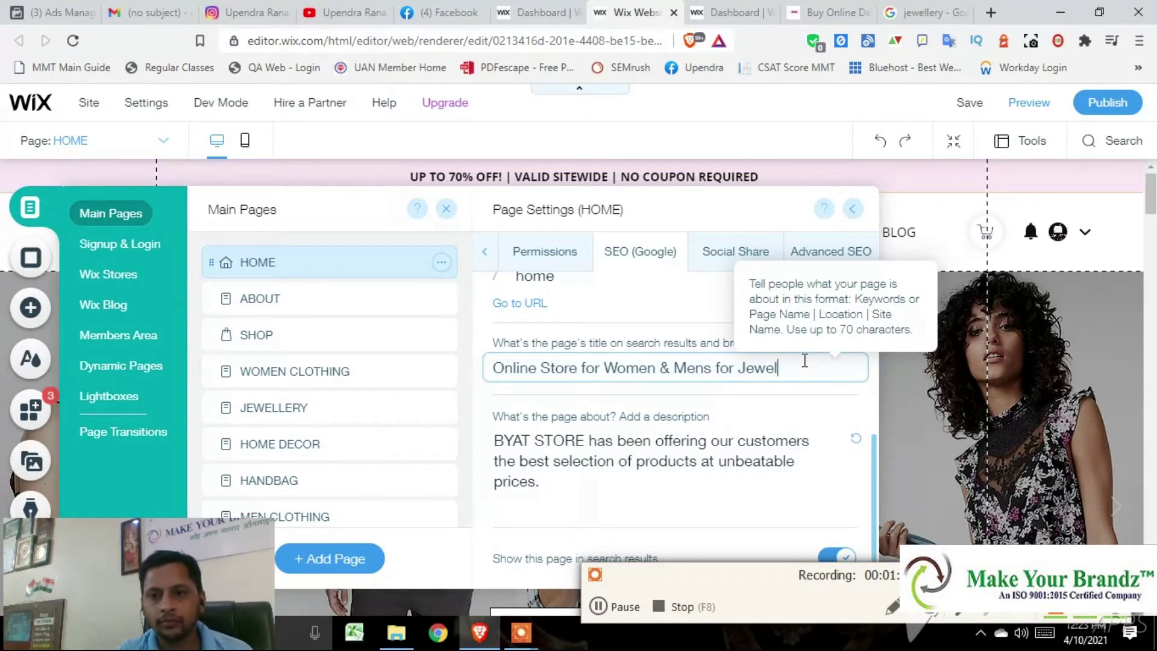
Correct the end of the HOME page title to read 'Jewellery Bags'
key(BackSpace)
key(BackSpace)
key(BackSpace)
text(jewellery)
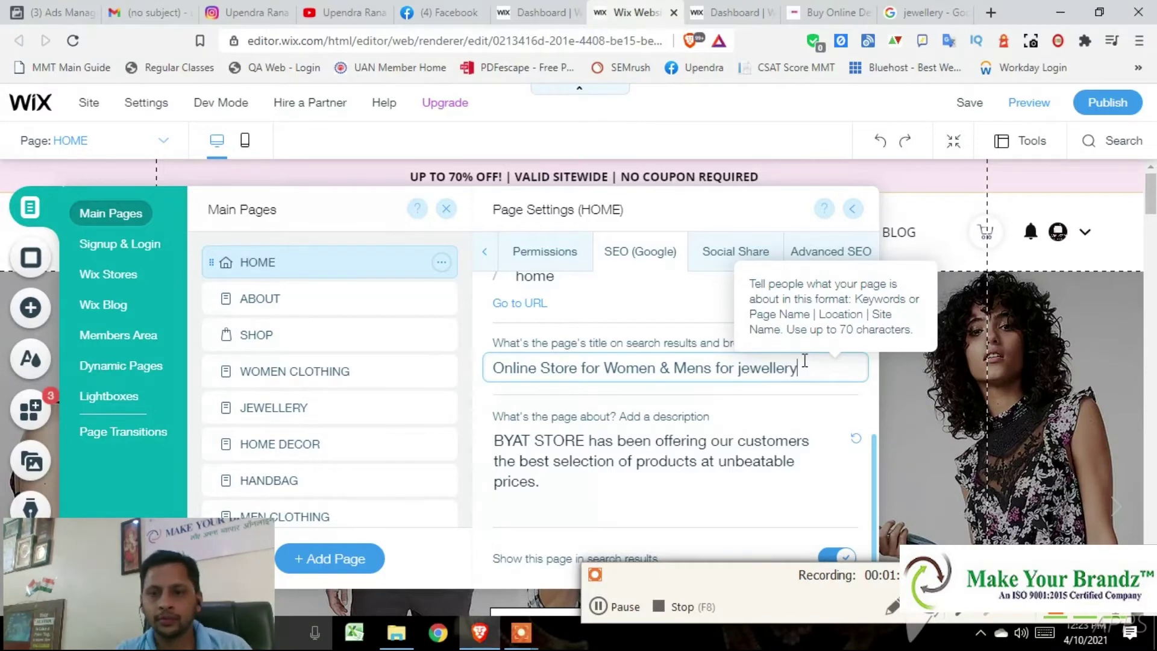
click(743, 369)
key(BackSpace)
text(J)
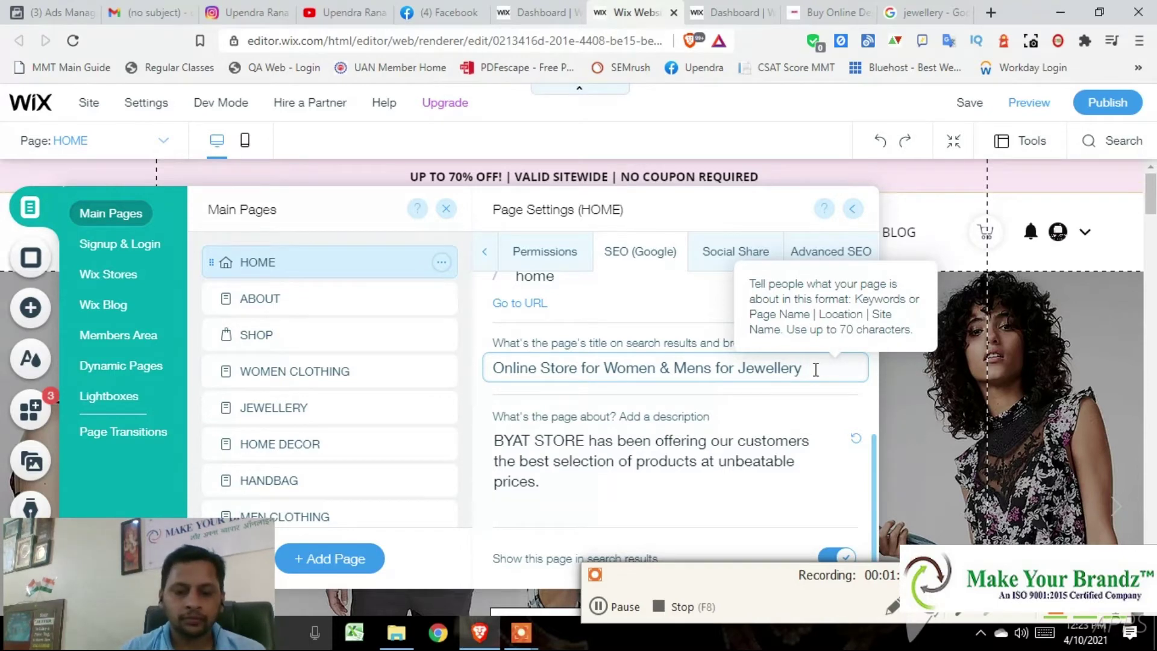
text( Bags)
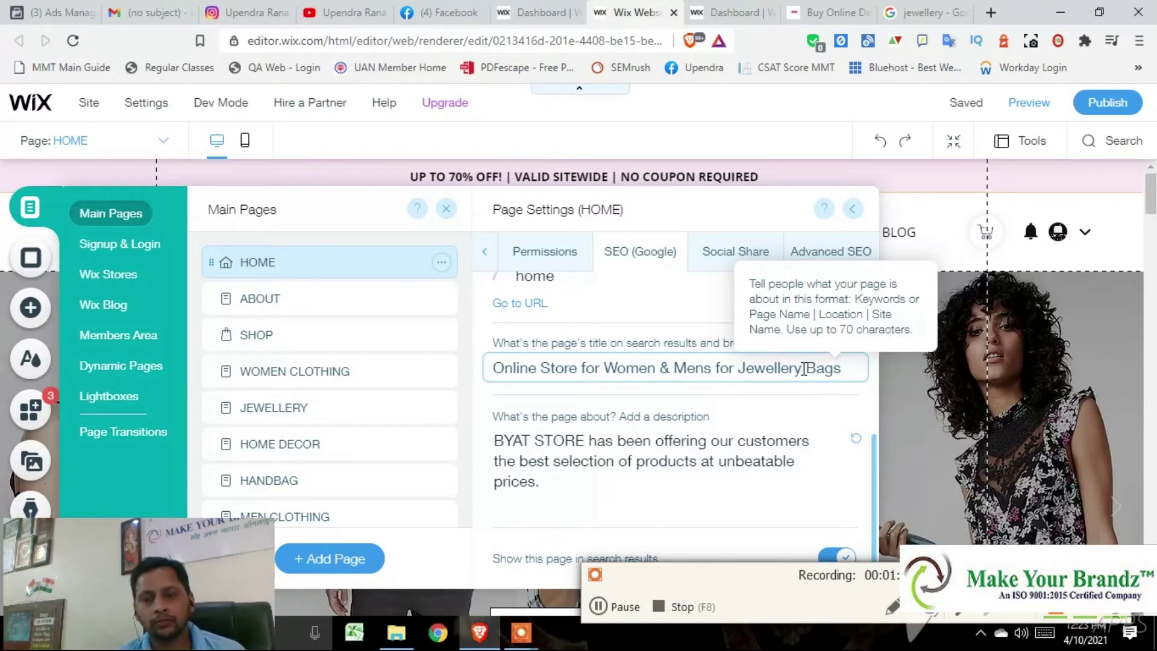
click(686, 459)
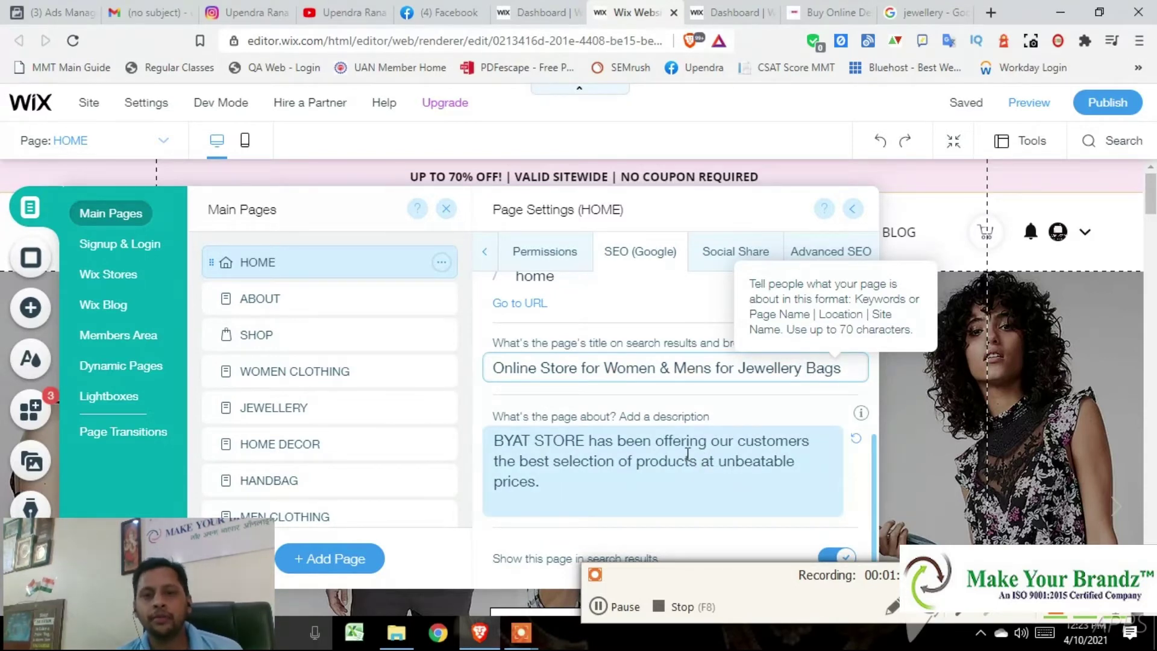
Paste the full title as a new line in the description and publish the site
click(816, 467)
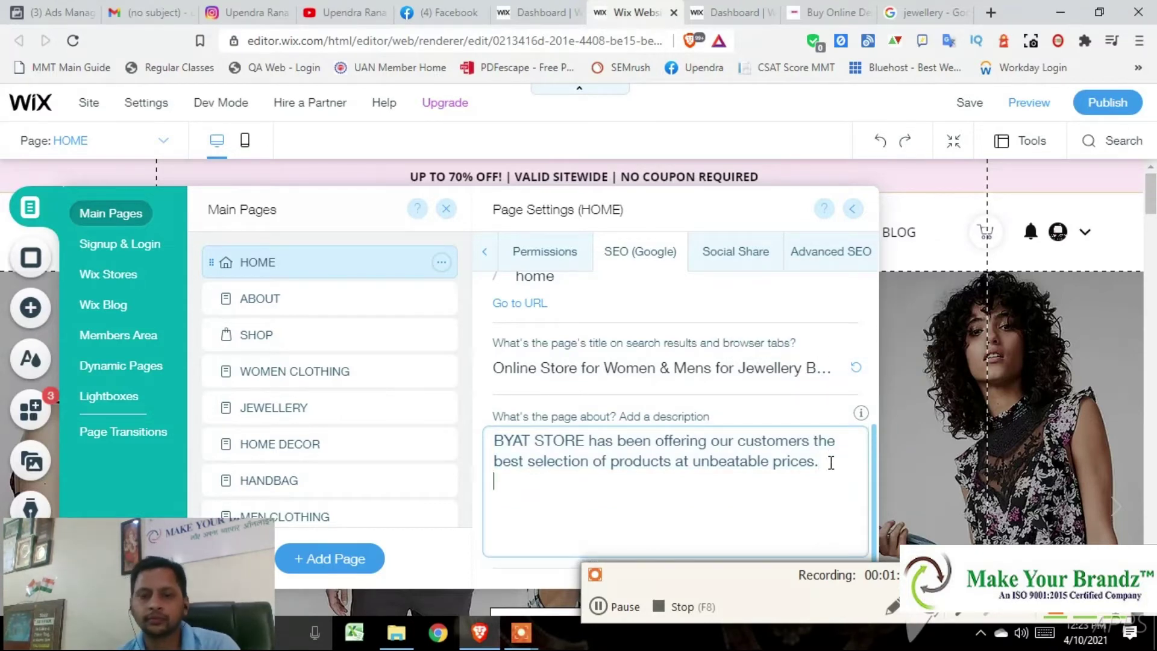
click(749, 372)
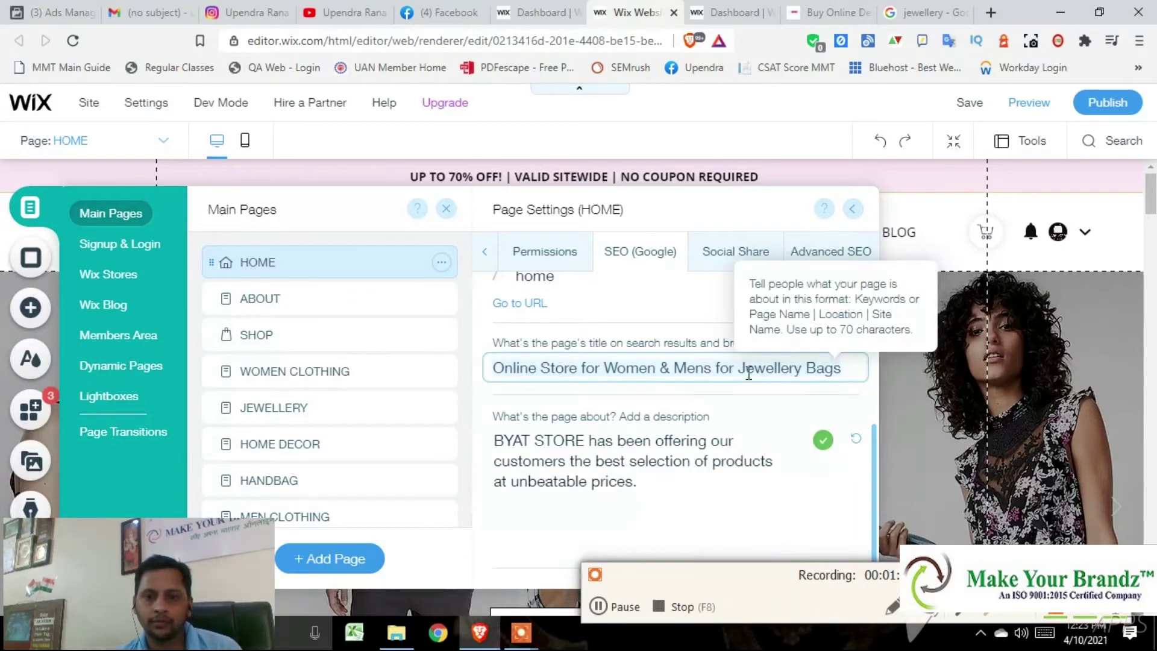
click(689, 480)
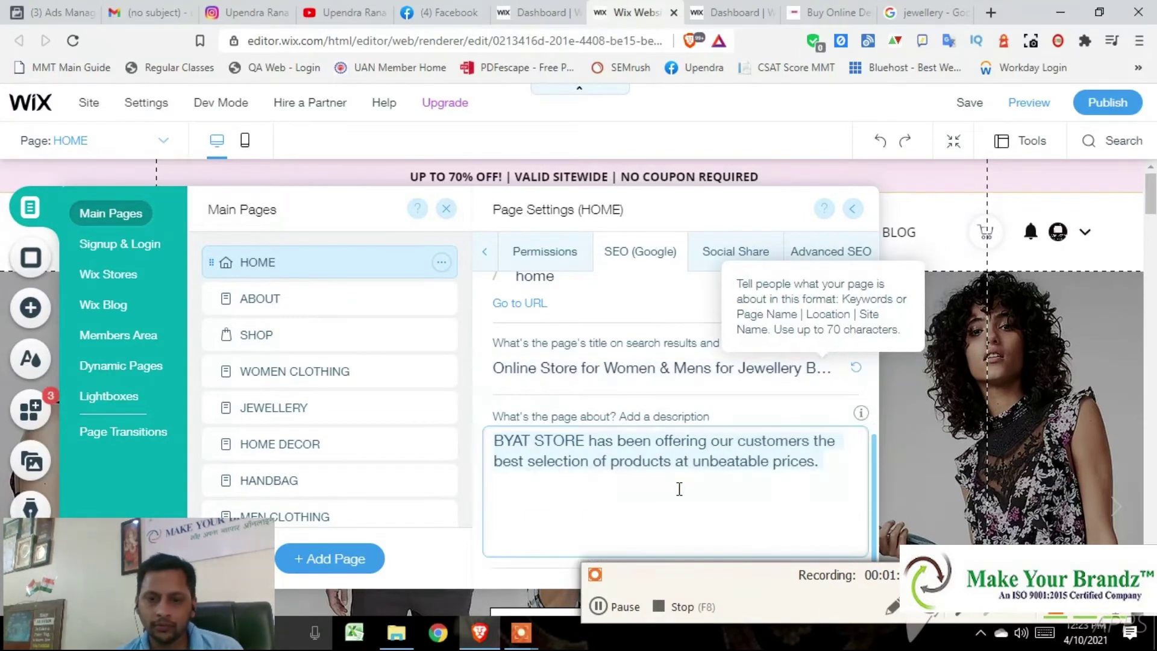
click(834, 458)
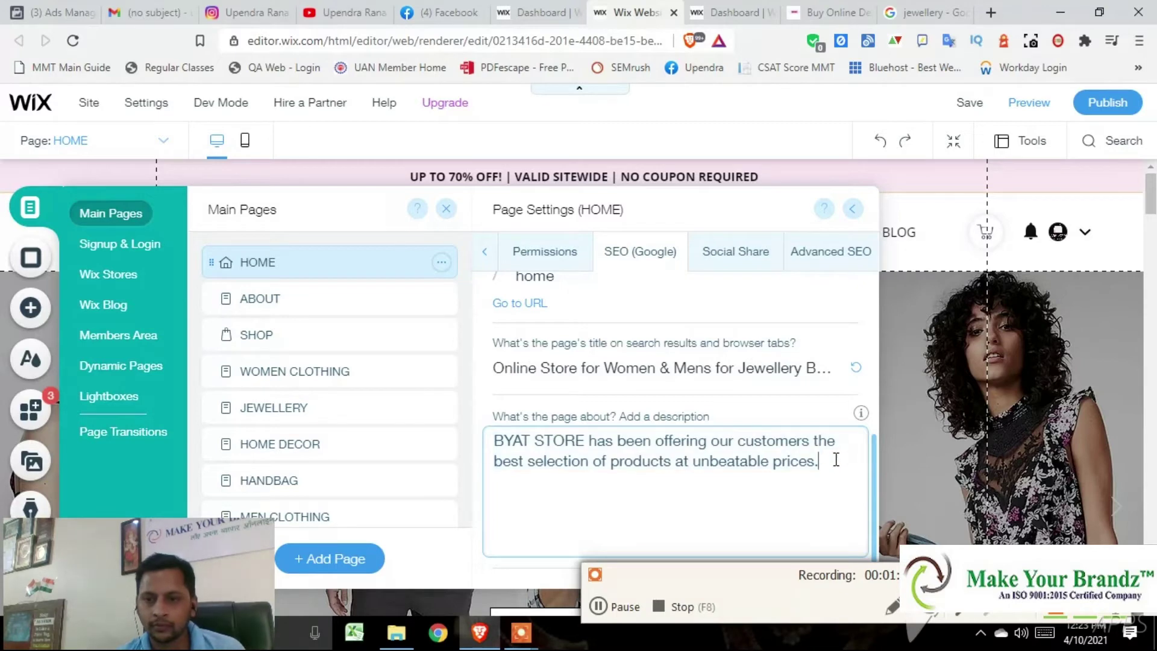
key(Return)
text(Online Store for Women & Mens for Jewellery Bags)
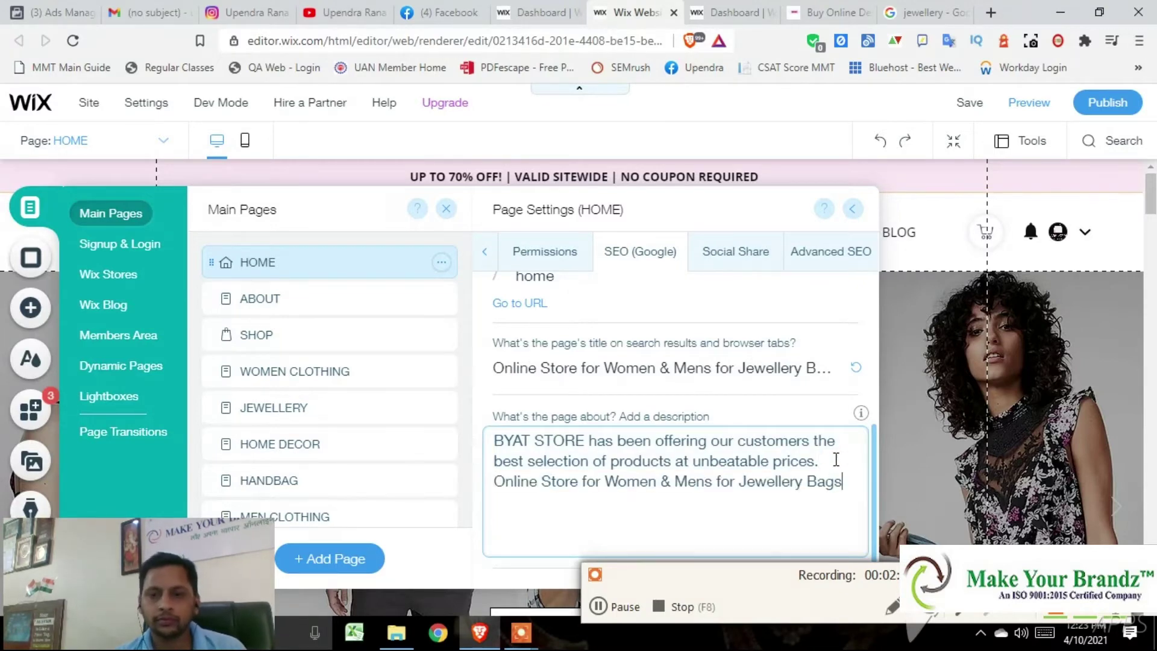
click(1109, 110)
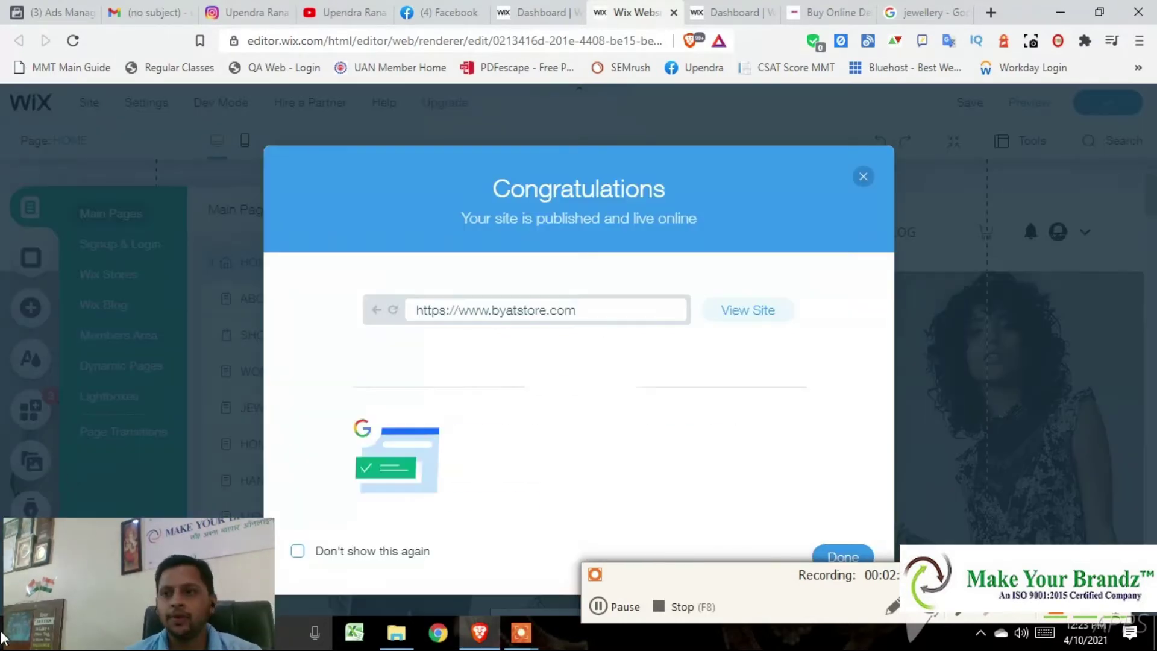
View the live byatstore.com site in a new tab, then dismiss the publish confirmation
click(749, 319)
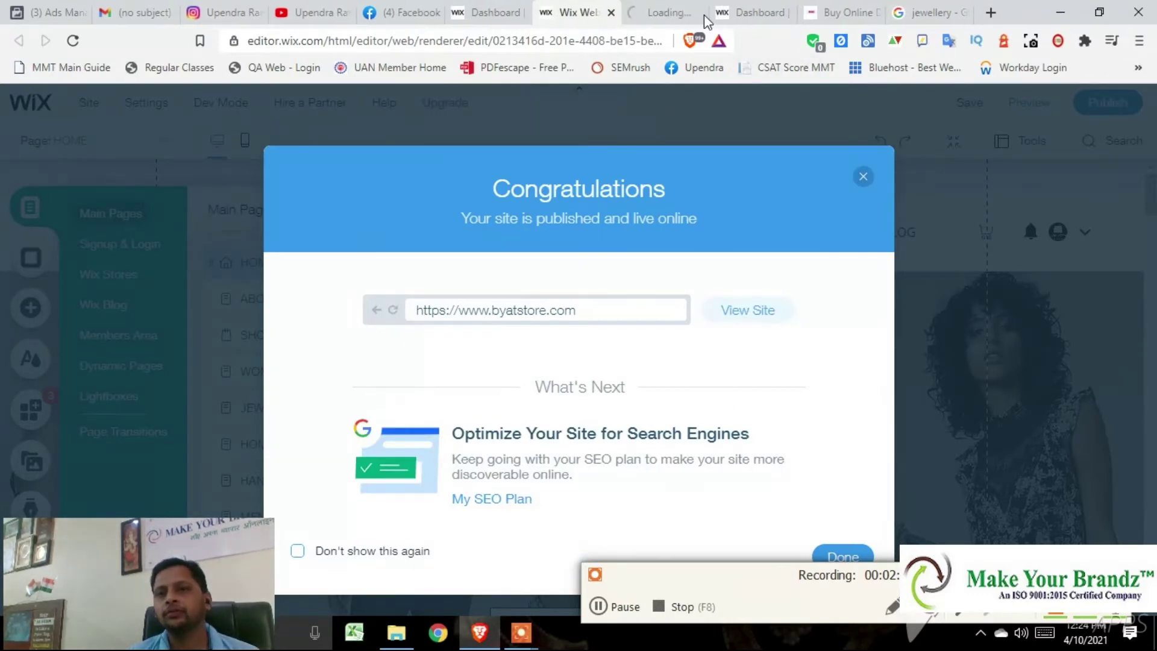
click(629, 19)
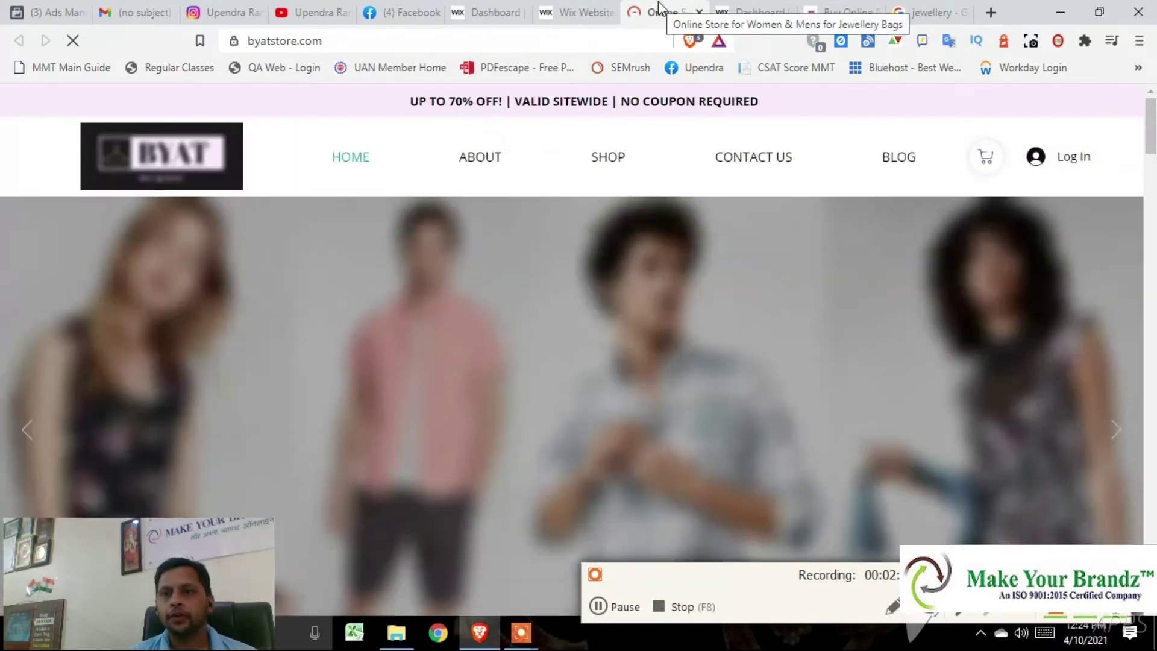
click(584, 11)
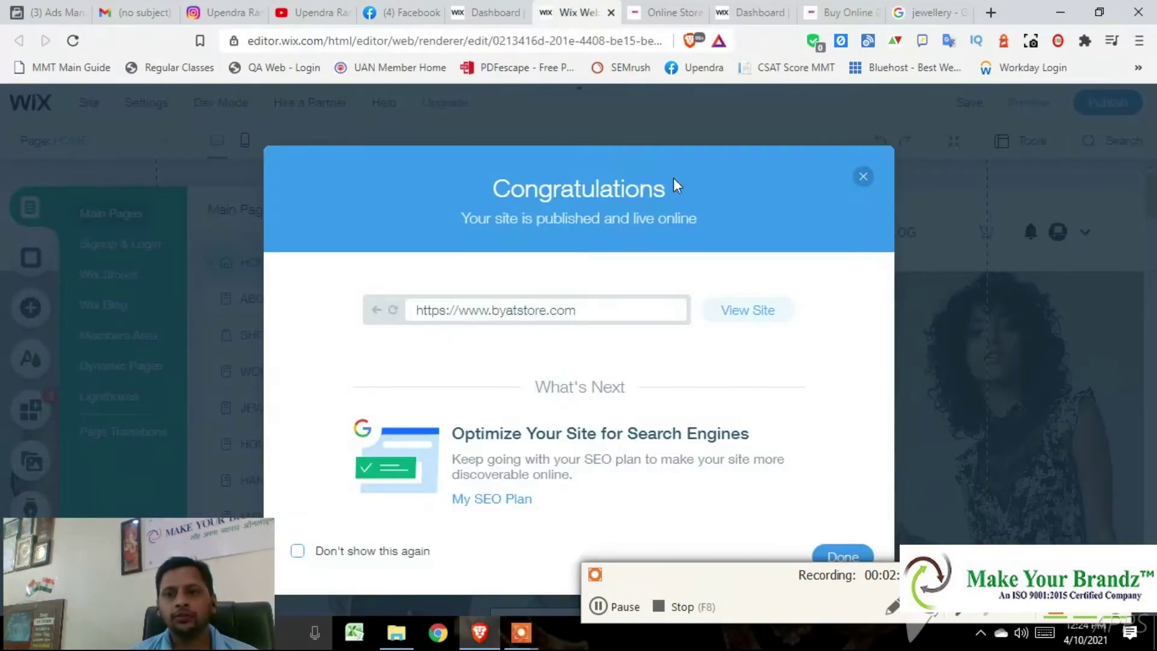
click(862, 179)
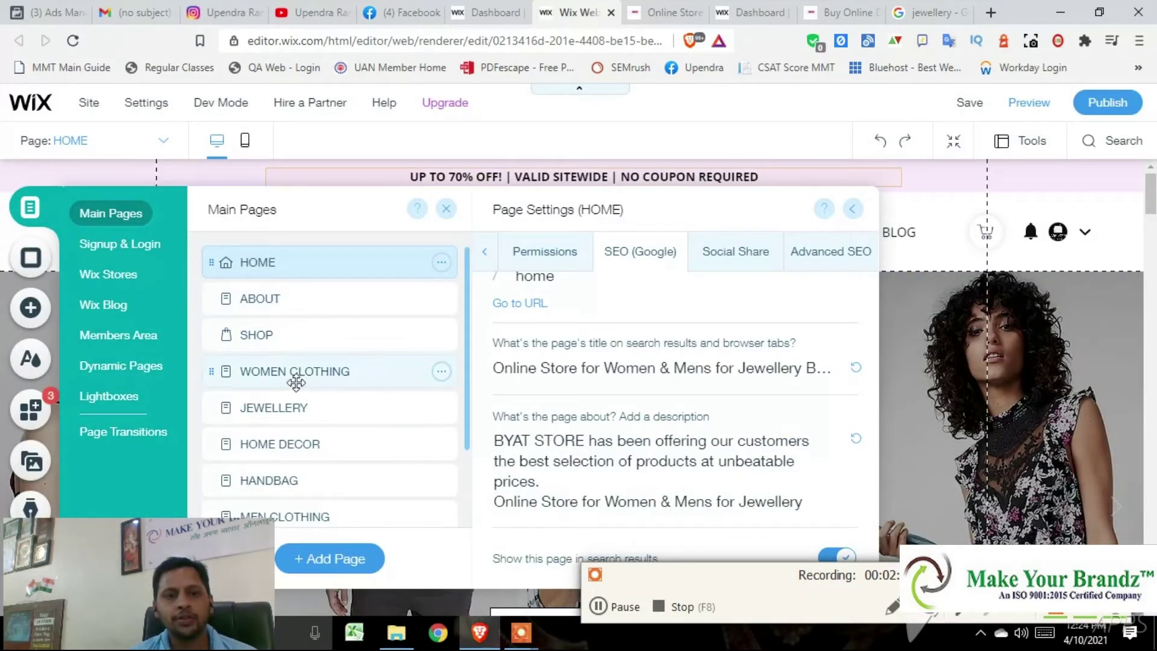
Show the JEWELLERY page's SEO settings (title 'JEWELLERY | BYAT STORE'), then minimise Chrome
click(291, 402)
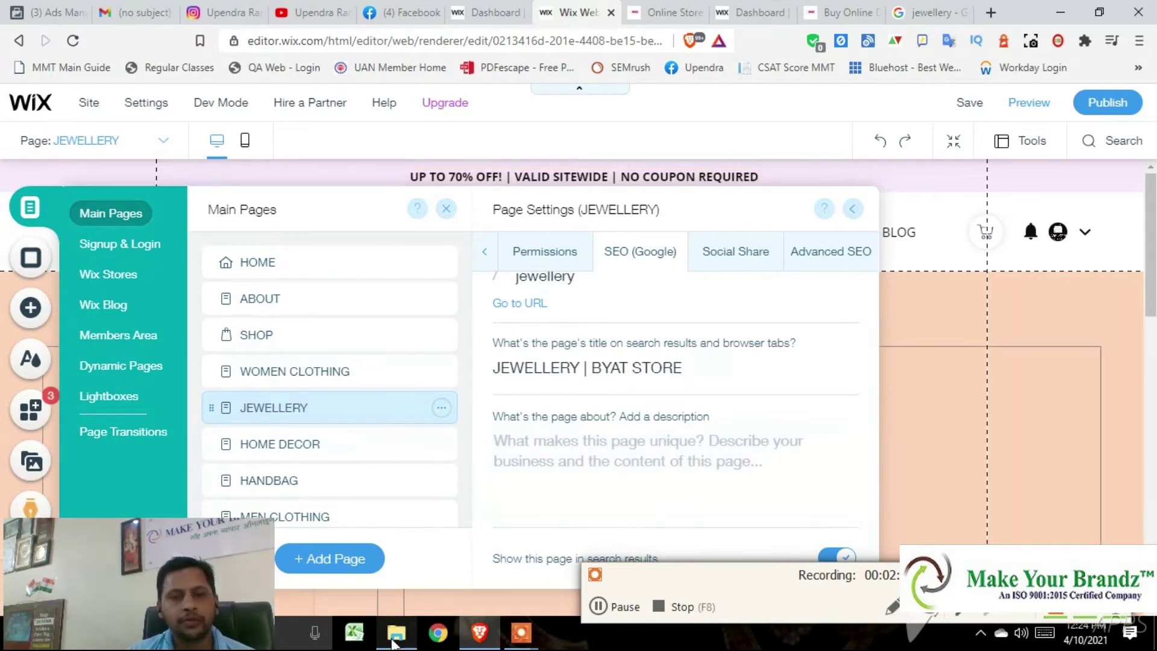
click(1059, 14)
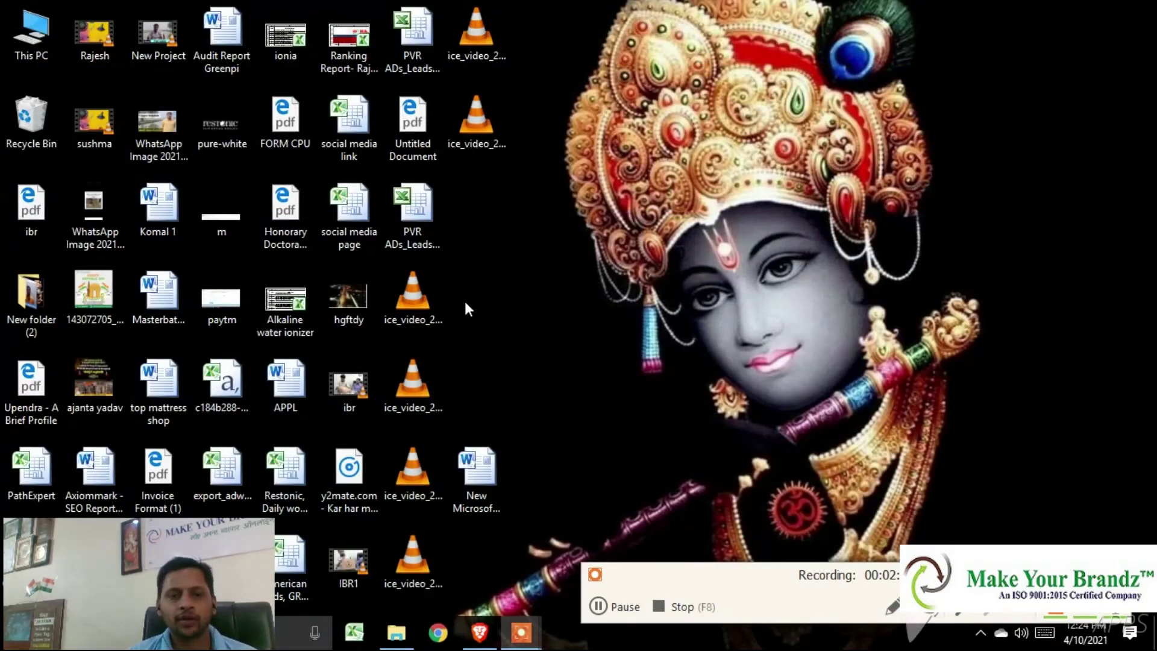
Open the keyword titles Word document, select 'buy online Jewellery for women', and return to Wix
double_click(488, 472)
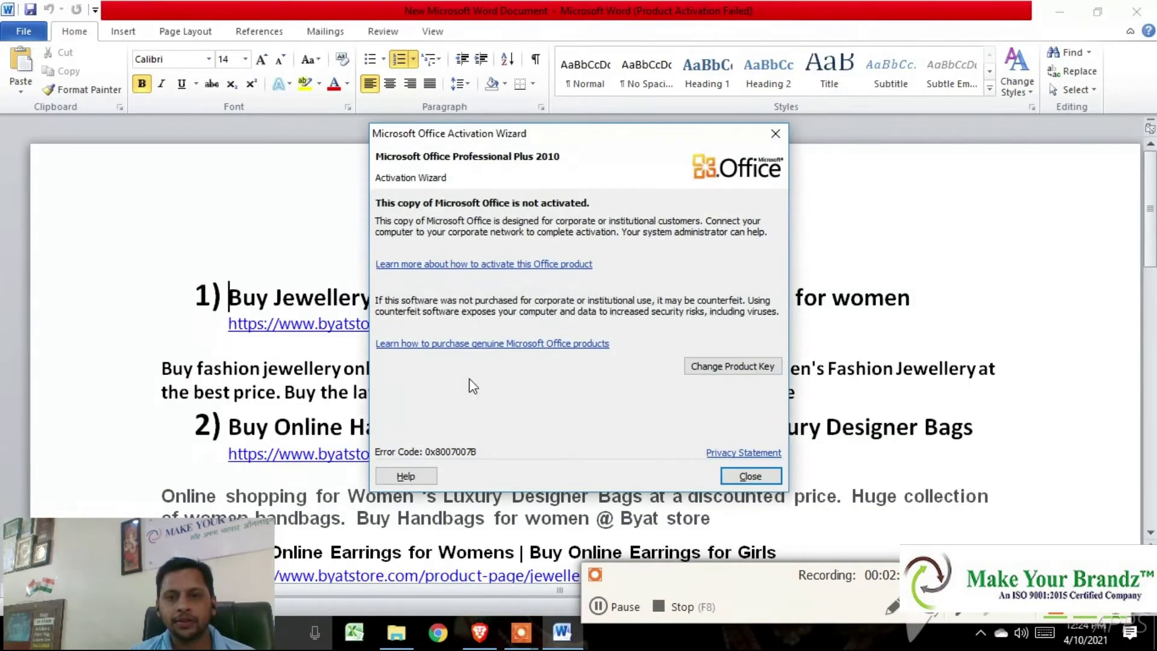
click(731, 477)
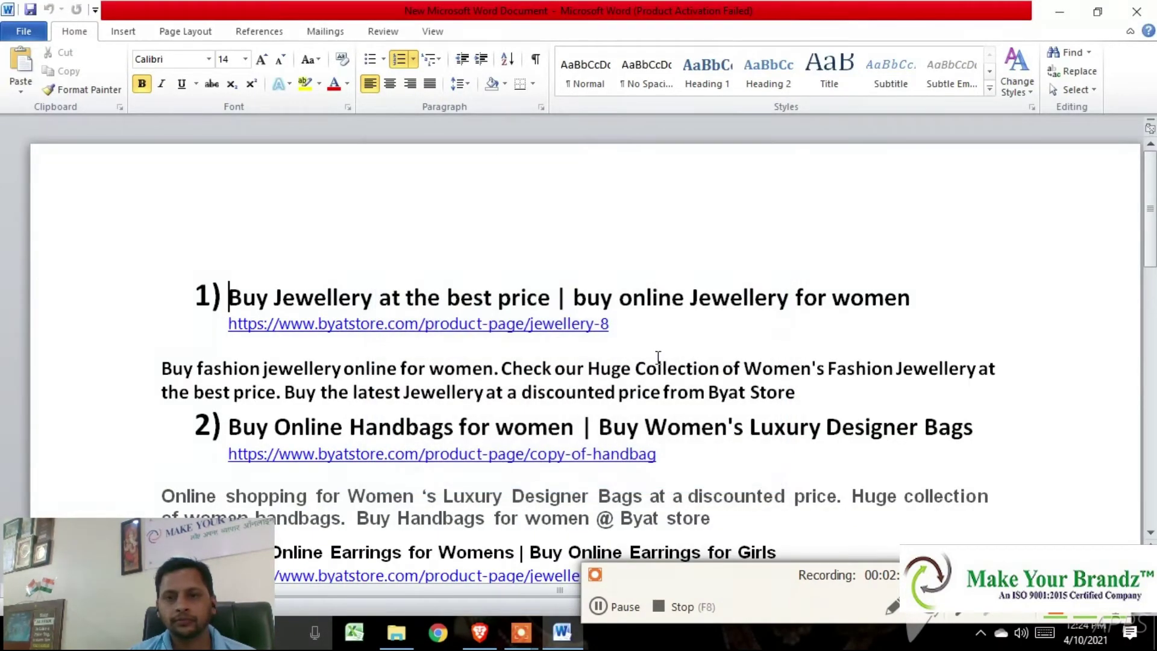
click(576, 297)
mouse_move(576, 297)
mouse_down()
mouse_move(697, 275)
mouse_move(842, 273)
mouse_move(880, 285)
mouse_up()
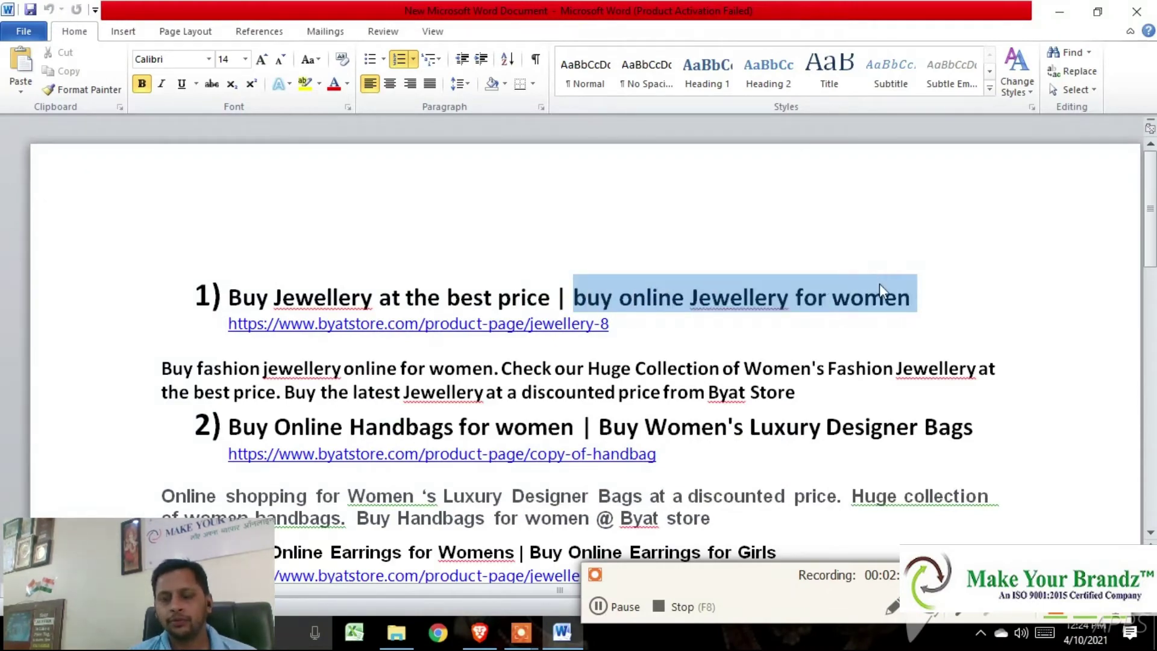
click(561, 632)
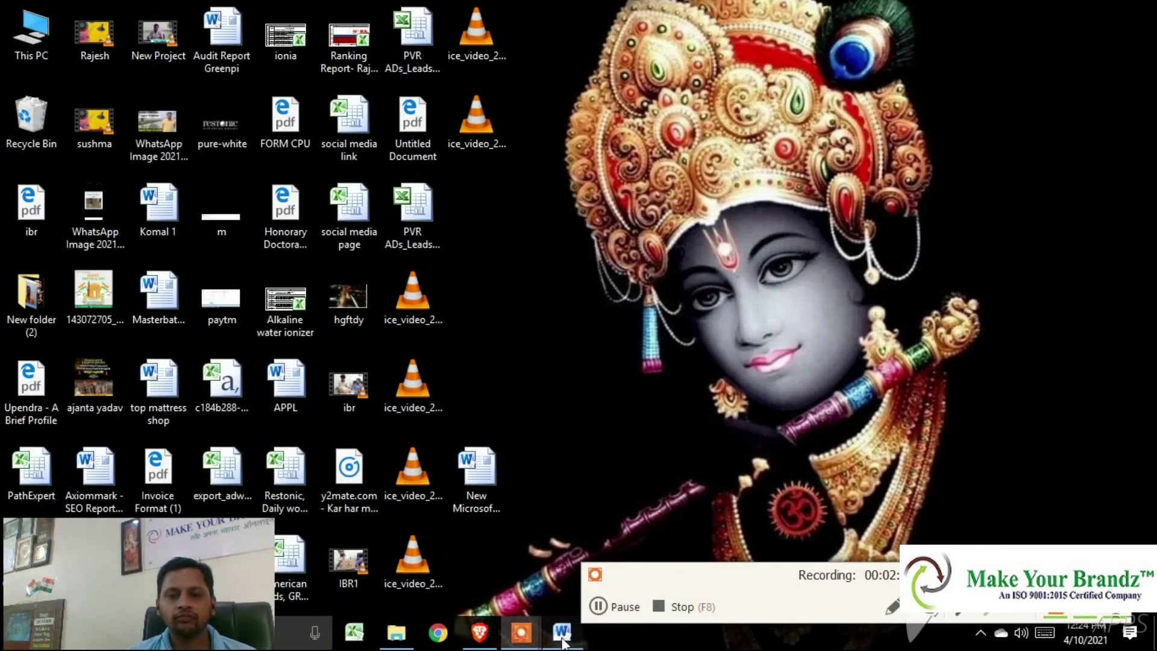
click(561, 632)
click(439, 633)
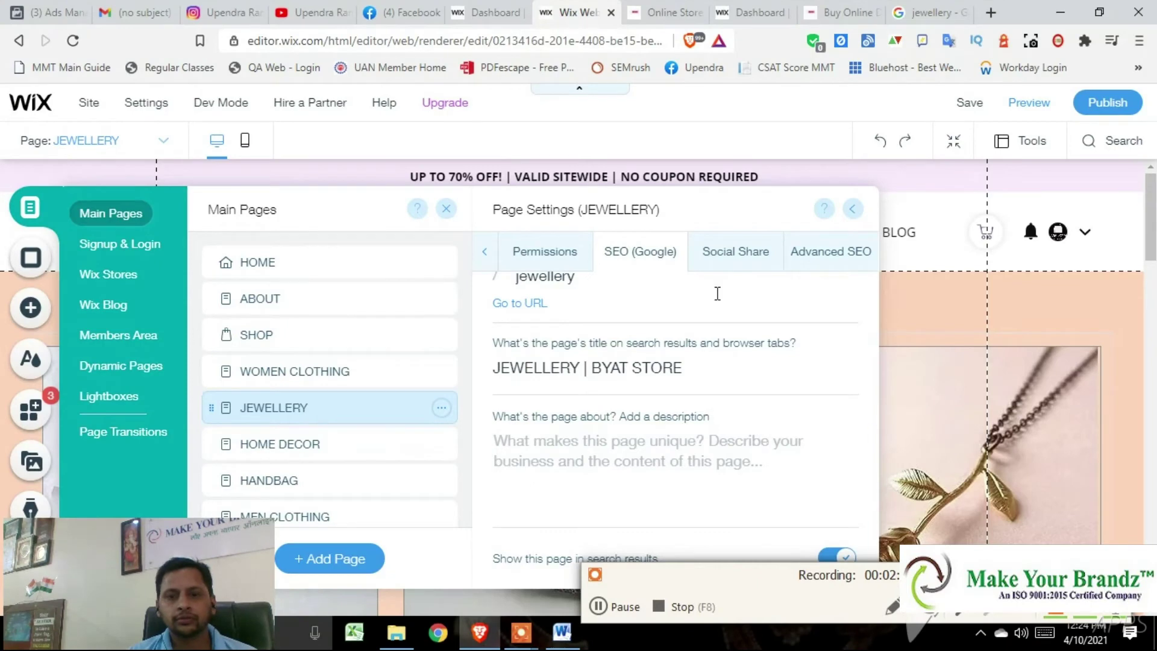
Retitle the JEWELLERY page 'Buy online Jewellery for women | BYAT STORE' and commit it
click(550, 367)
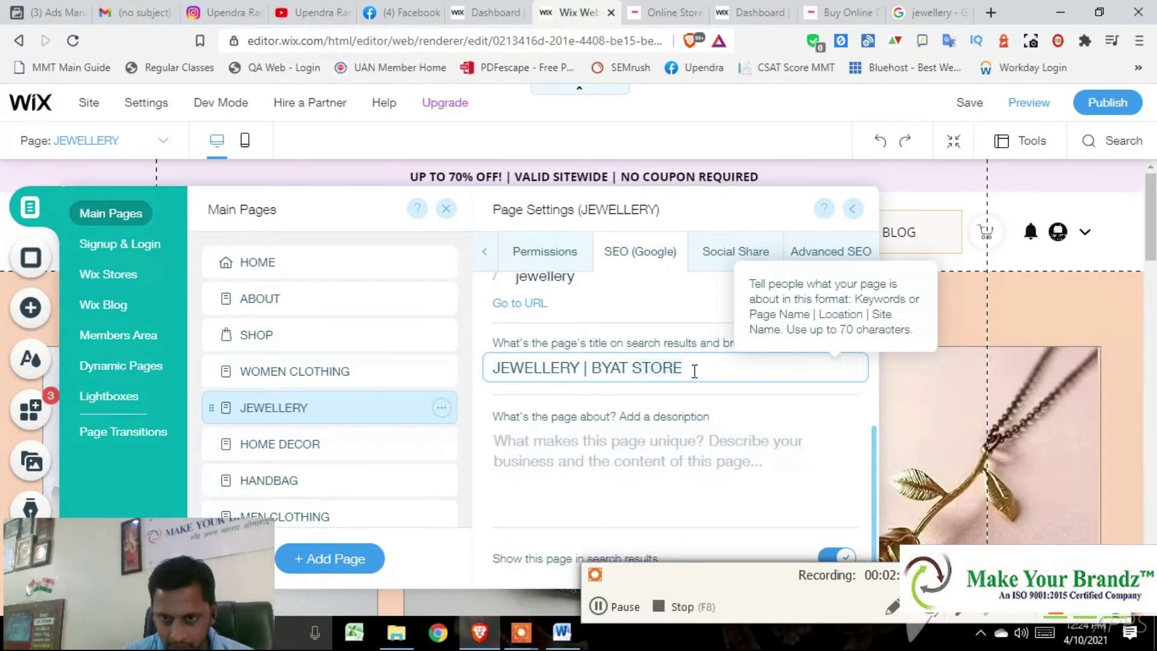
key(Left)
key(Left)
key(Left)
key(Left)
key(Left)
key(Left)
key(Left)
key(Left)
key(Left)
key(Left)
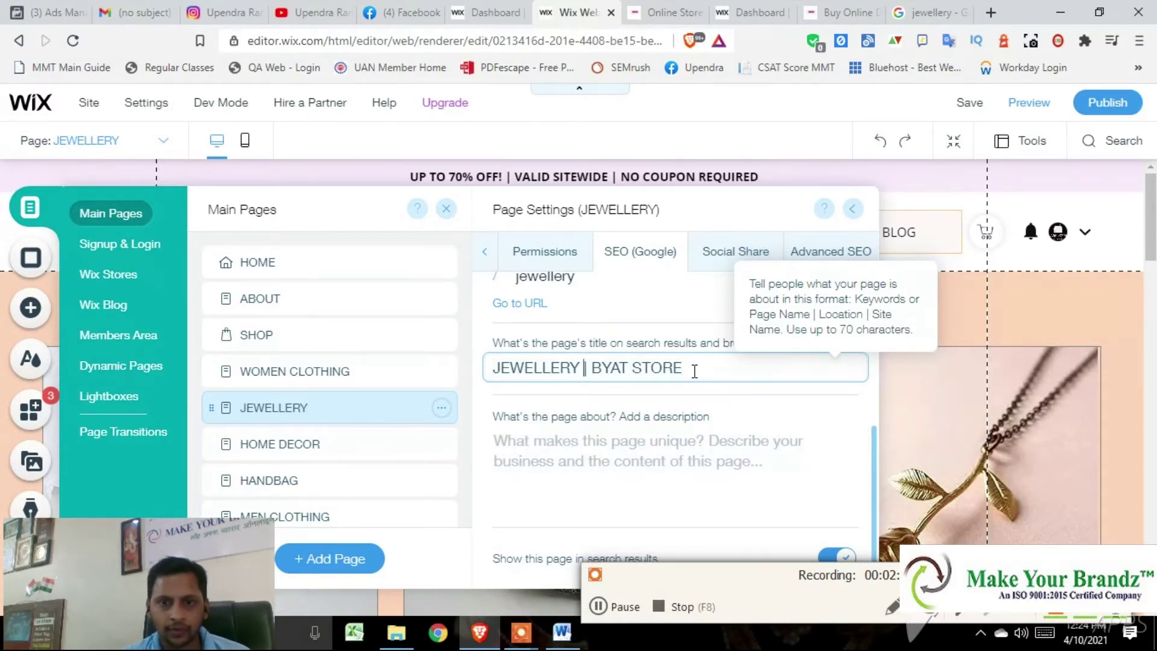
key(BackSpace)
key(BackSpace)
key(BackSpace)
key(BackSpace)
key(BackSpace)
key(BackSpace)
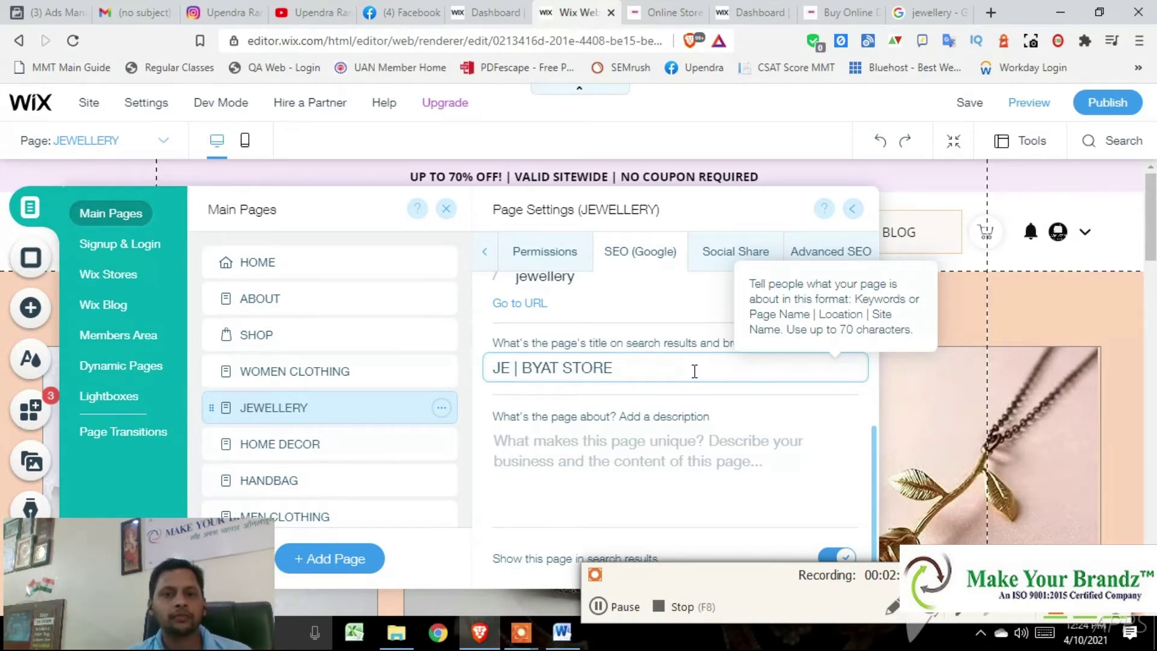
key(BackSpace)
key(BackSpace)
text(buy online Jewellery for women)
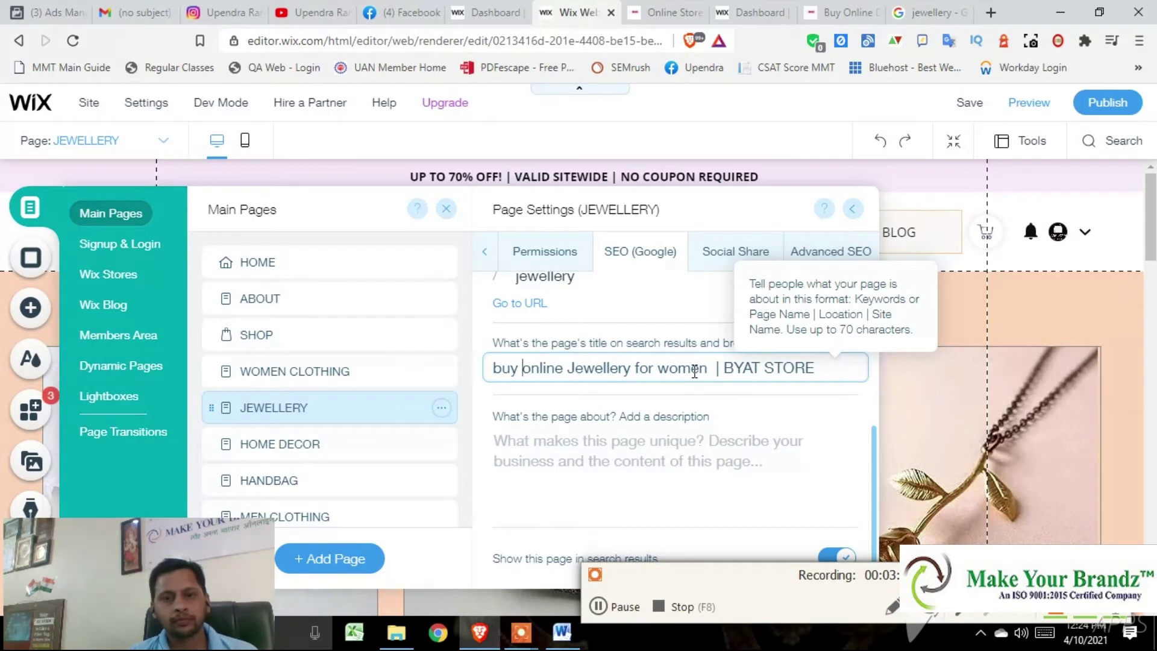
key(BackSpace)
text(B)
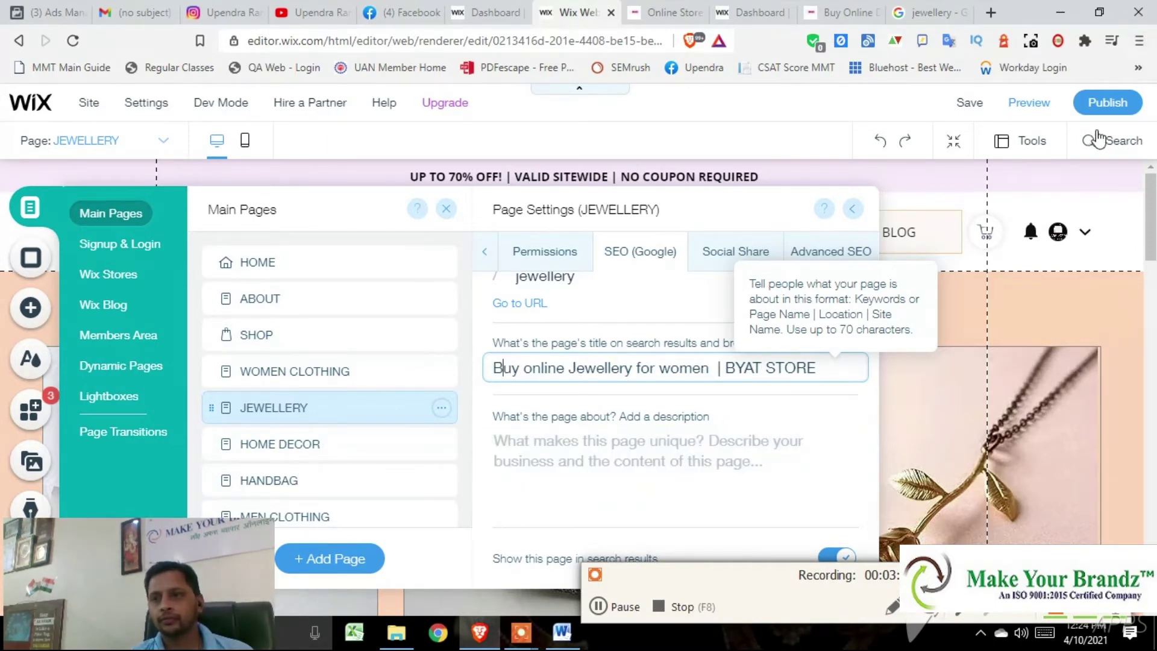
key(Return)
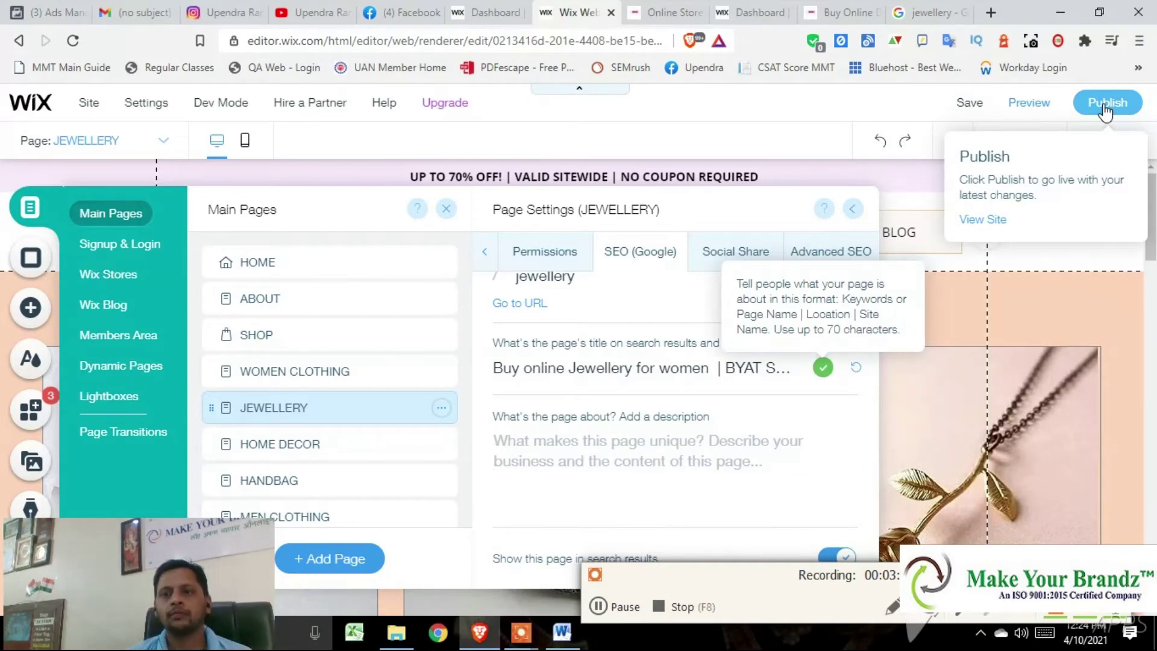
Publish the site with the JEWELLERY title change, publishing again after the confirmation
click(1103, 109)
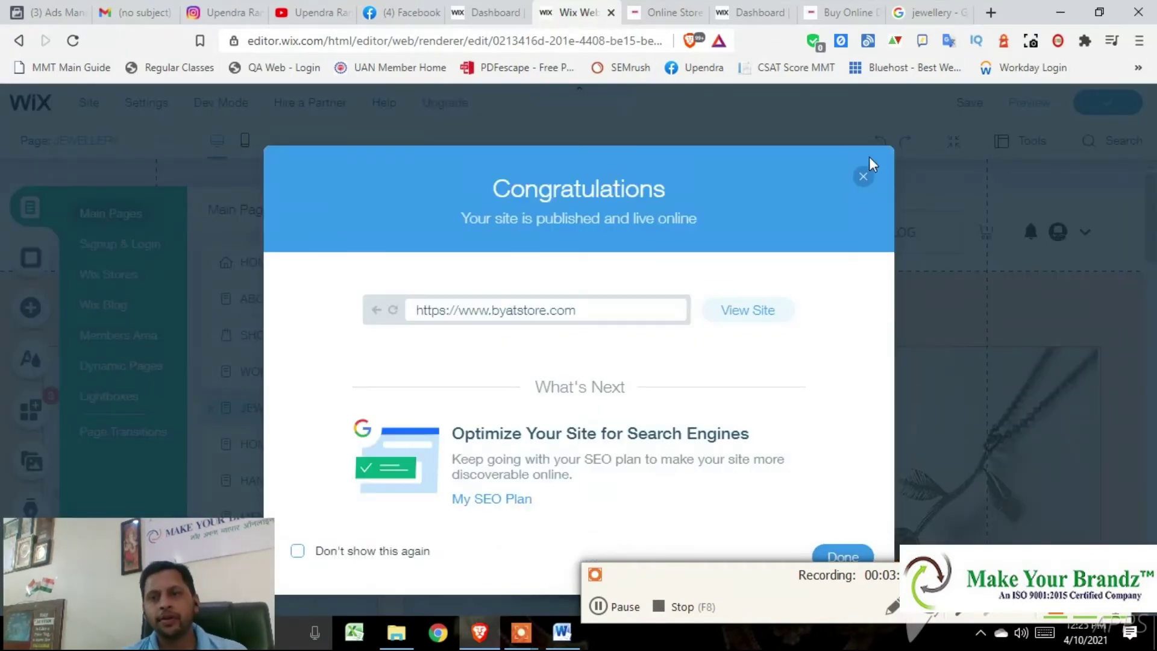
click(863, 174)
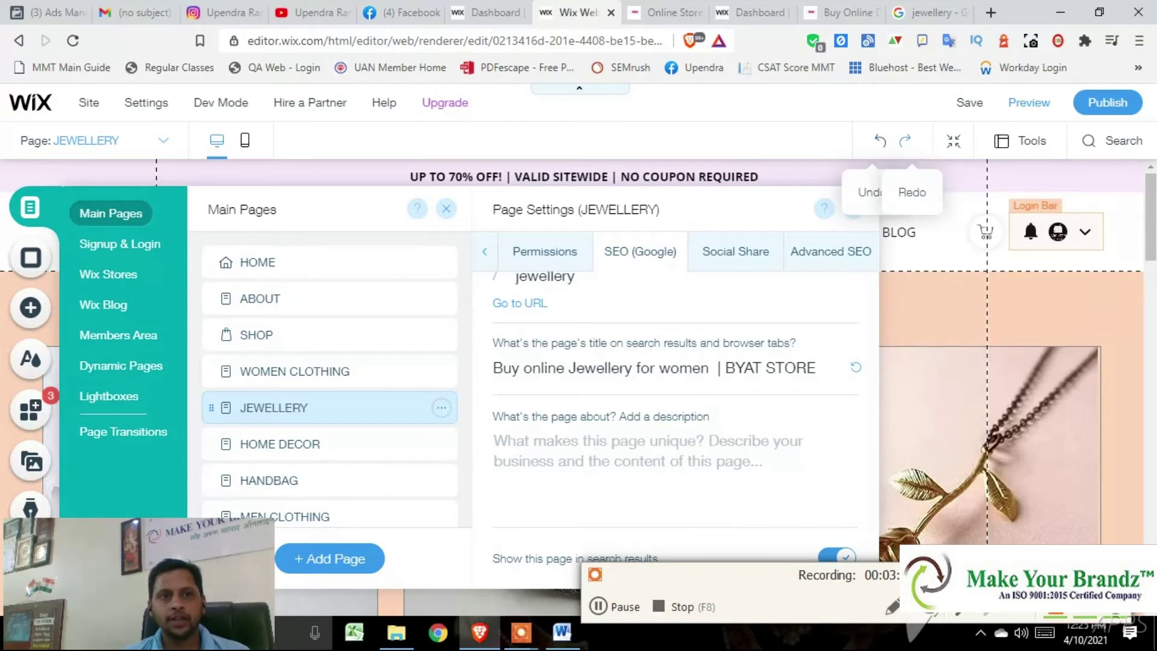
click(1088, 111)
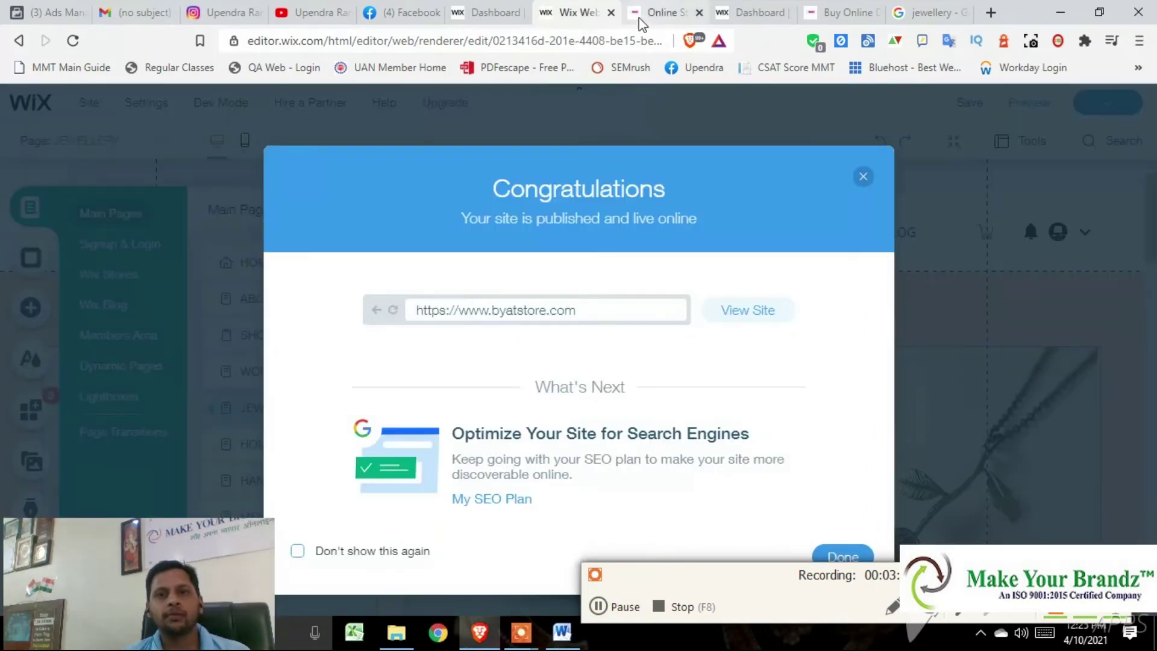
Close the Wix editor tab, confirm leaving, and go to the Wix dashboard tab
click(612, 13)
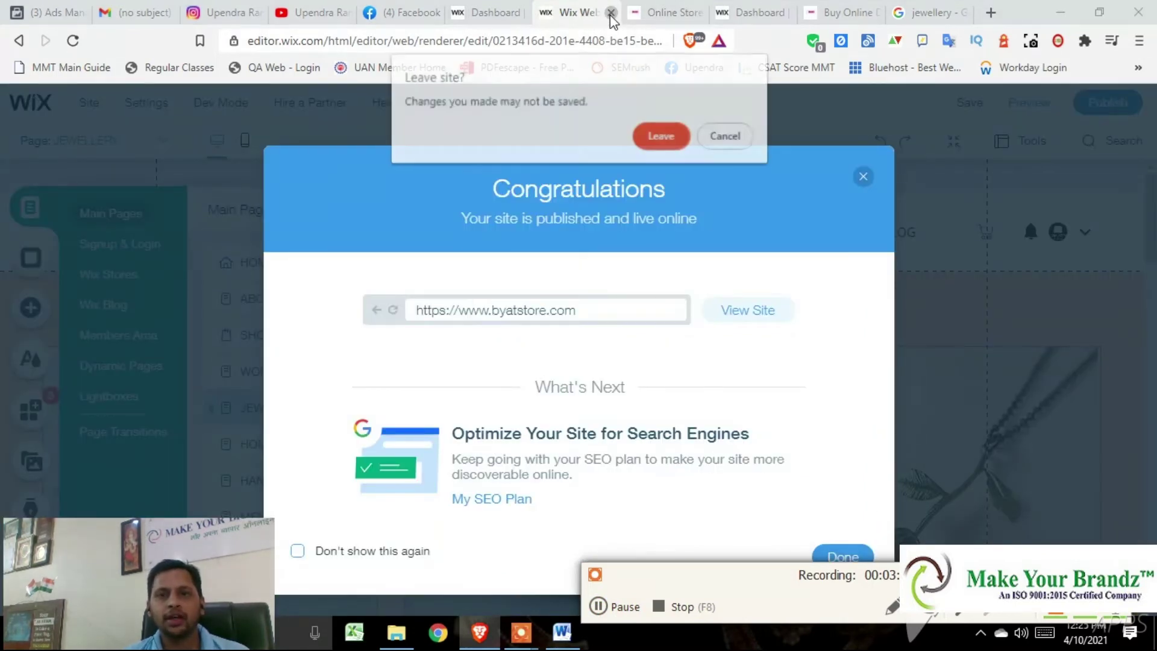
click(660, 137)
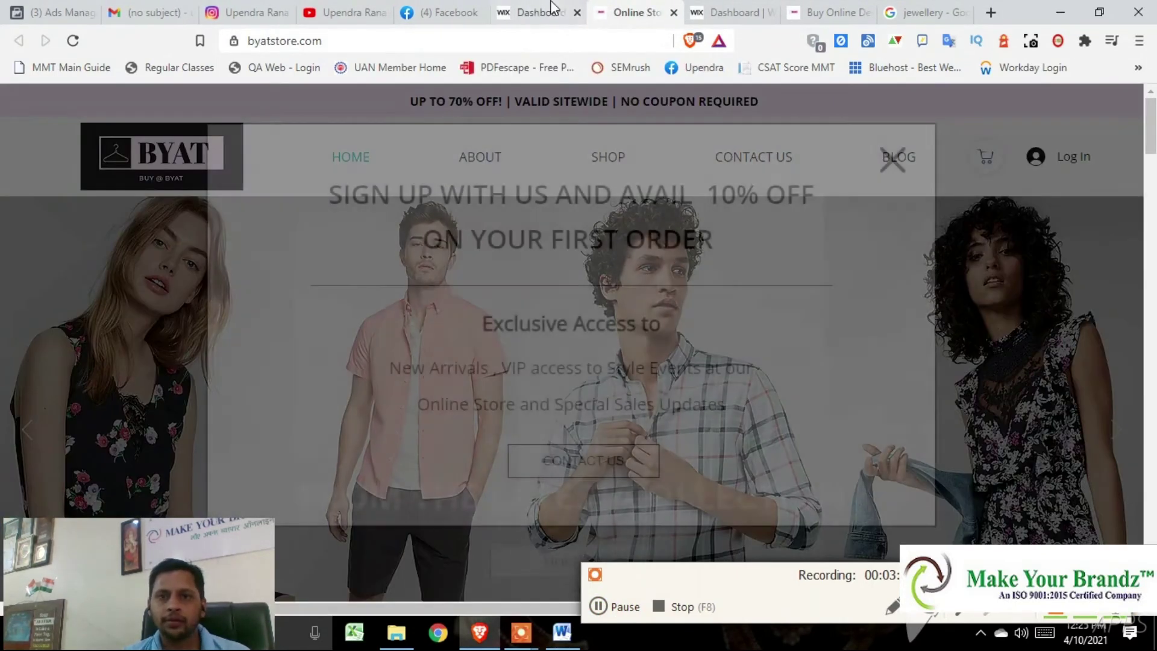
click(552, 13)
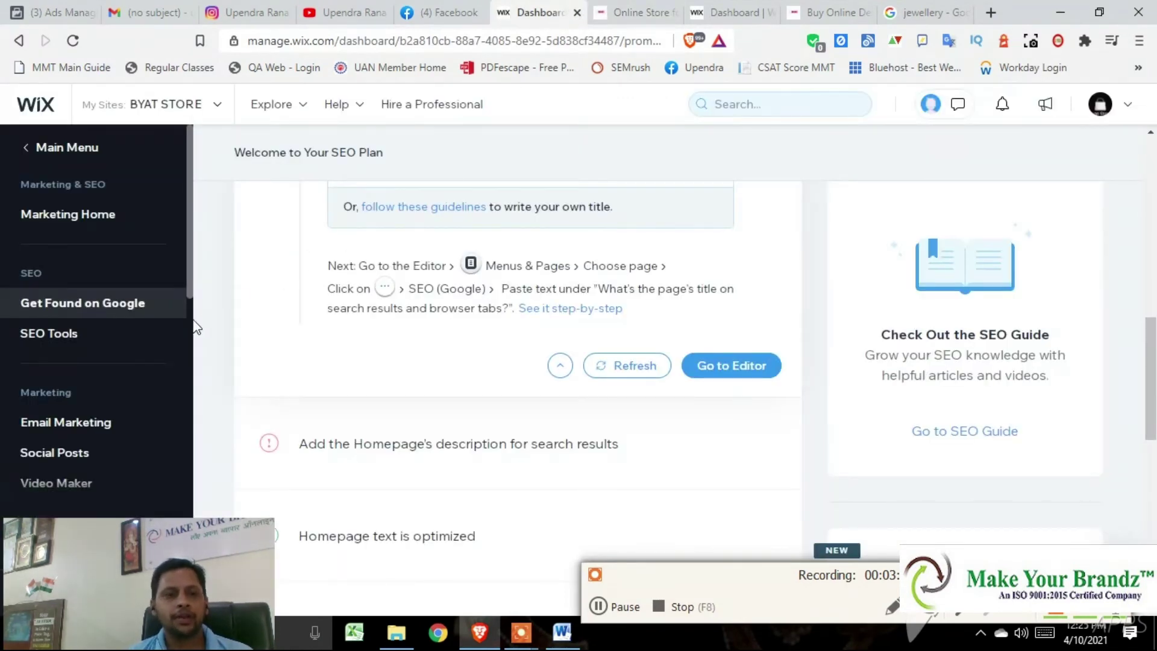
Open the Robots.txt File Editor from SEO Tools and view the default file contents
click(55, 334)
scroll(495, 400, down, 2)
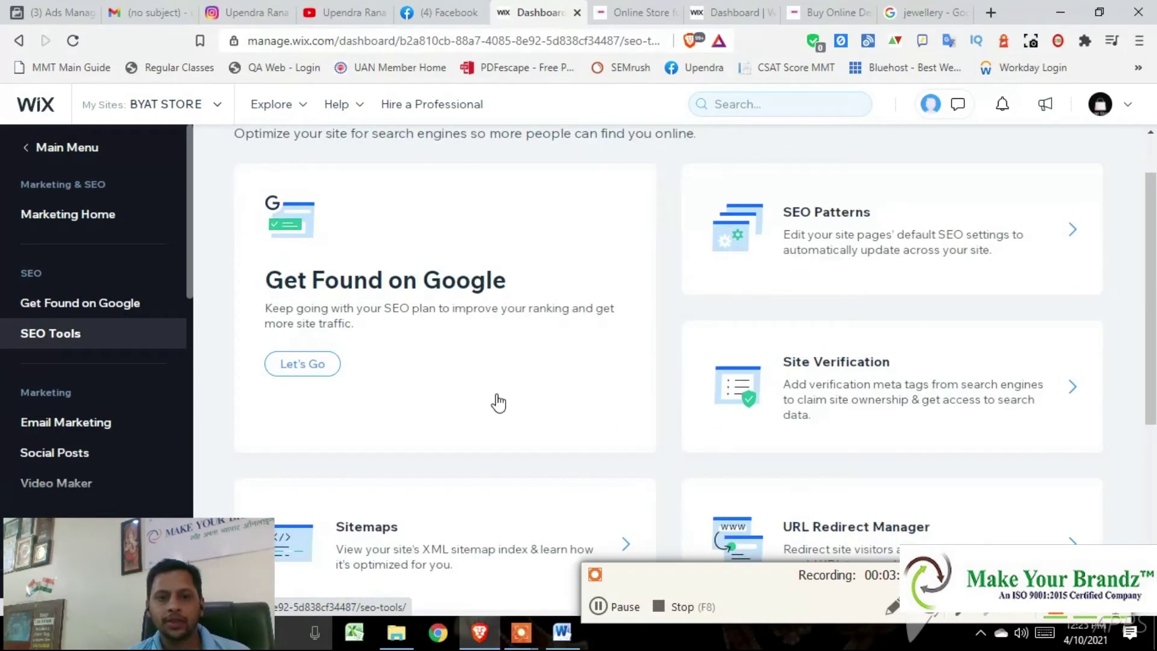
scroll(496, 400, down, 2)
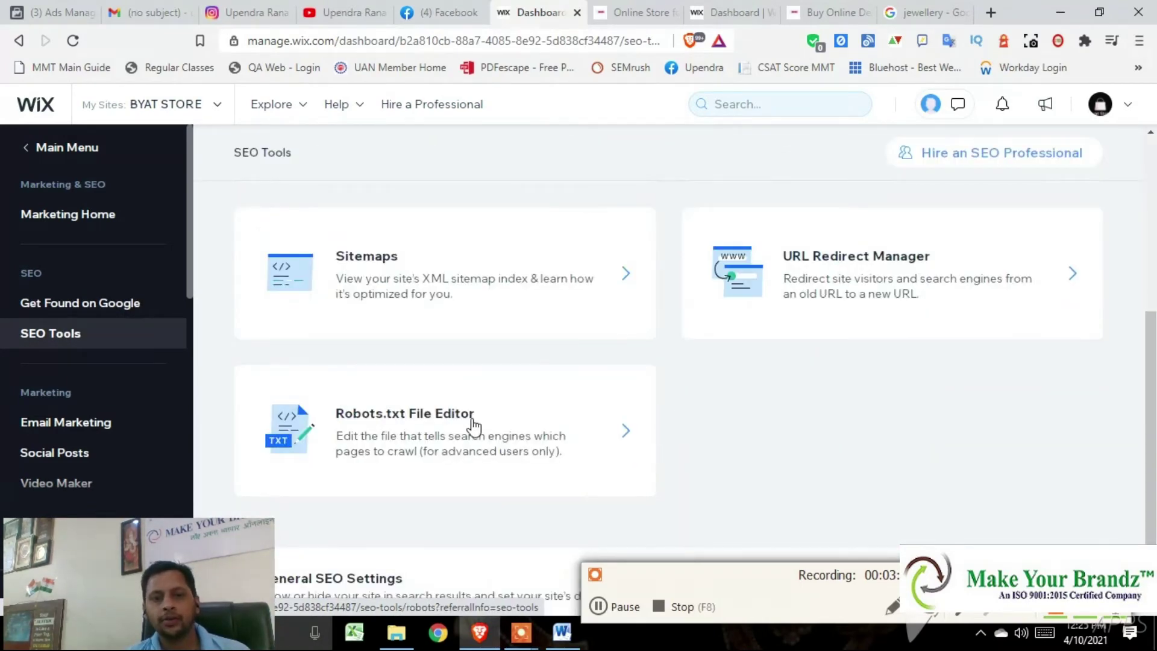
click(472, 425)
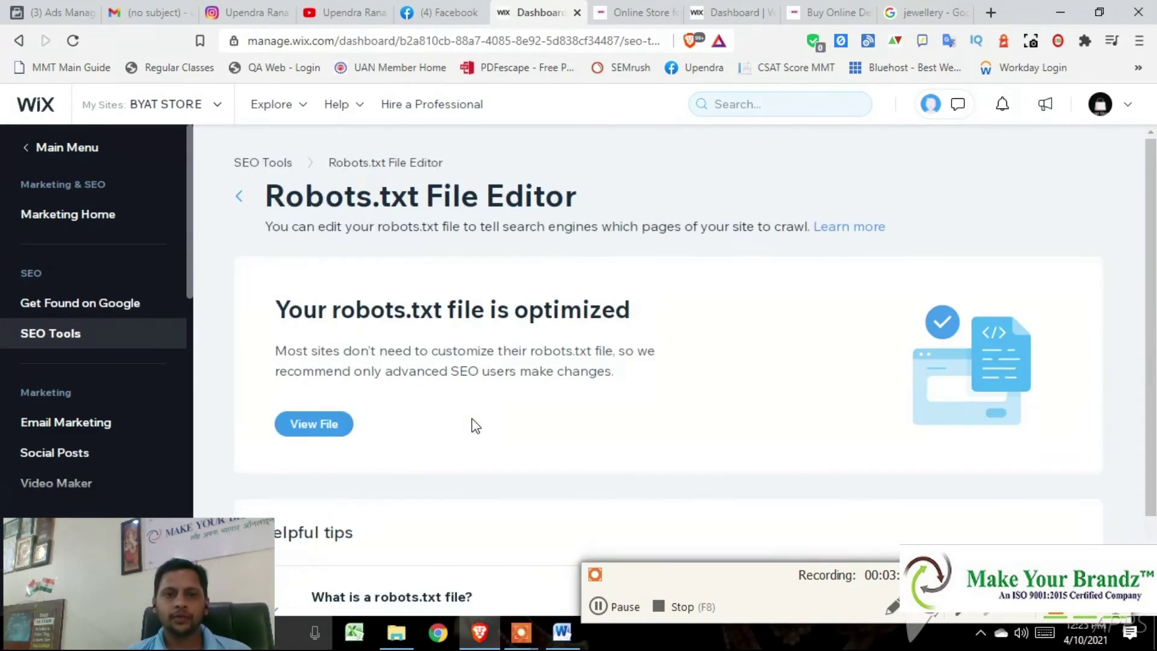
scroll(326, 425, down, 1)
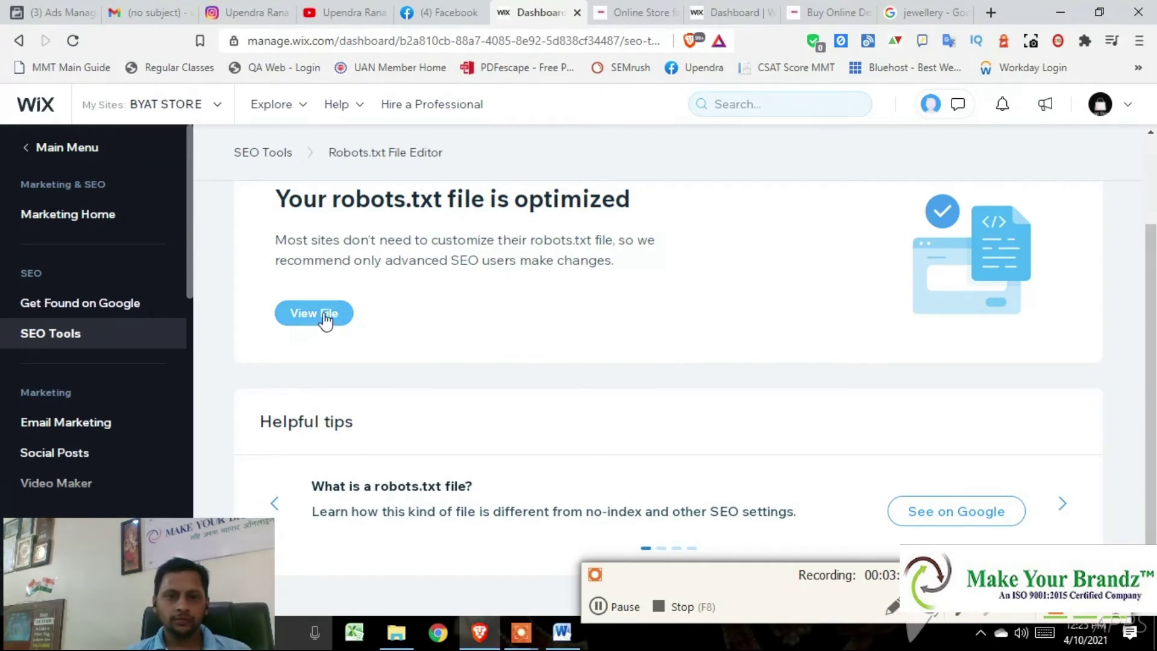
click(316, 313)
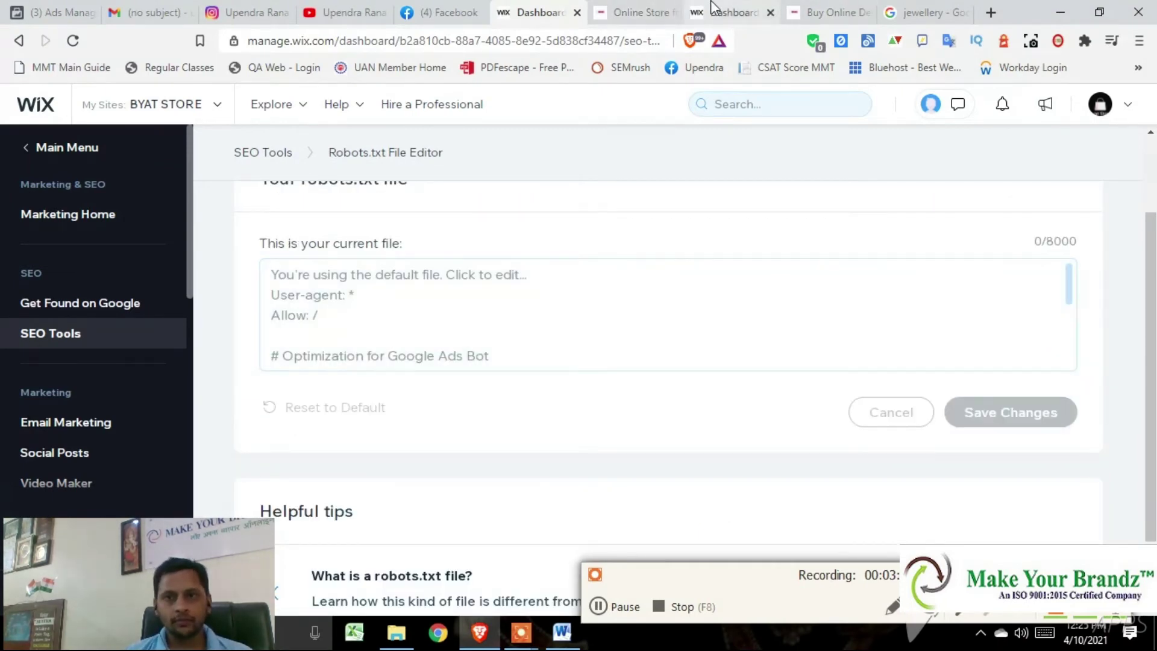
Load the live byatstore.com/robots.txt file in the store's browser tab
click(723, 13)
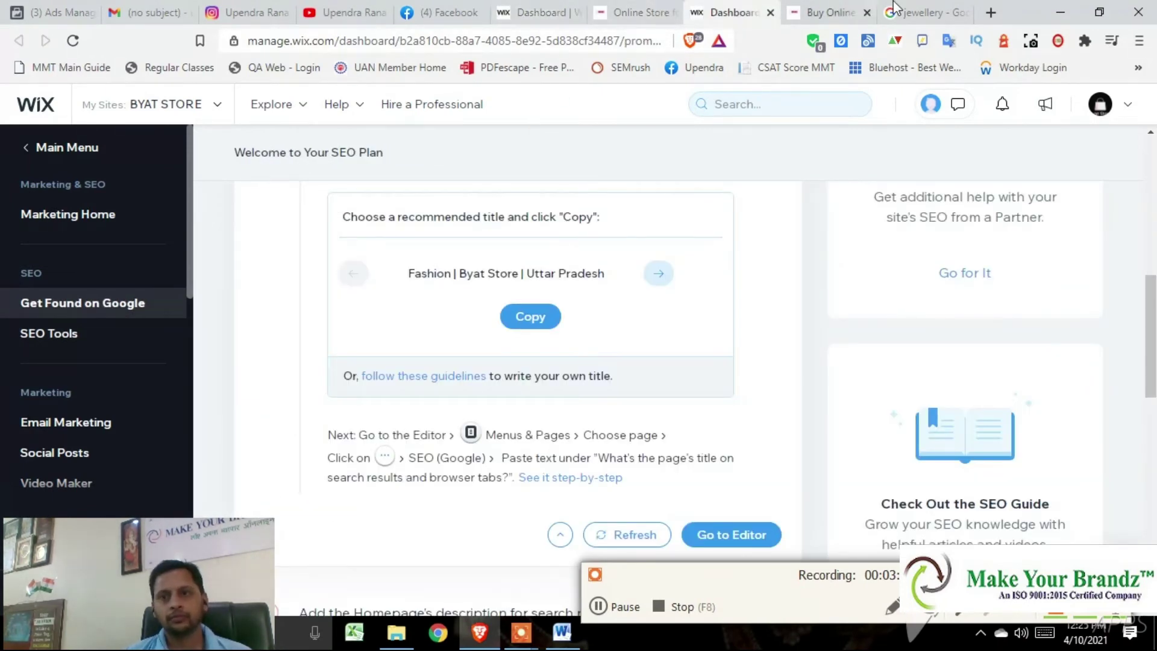
click(841, 12)
click(455, 41)
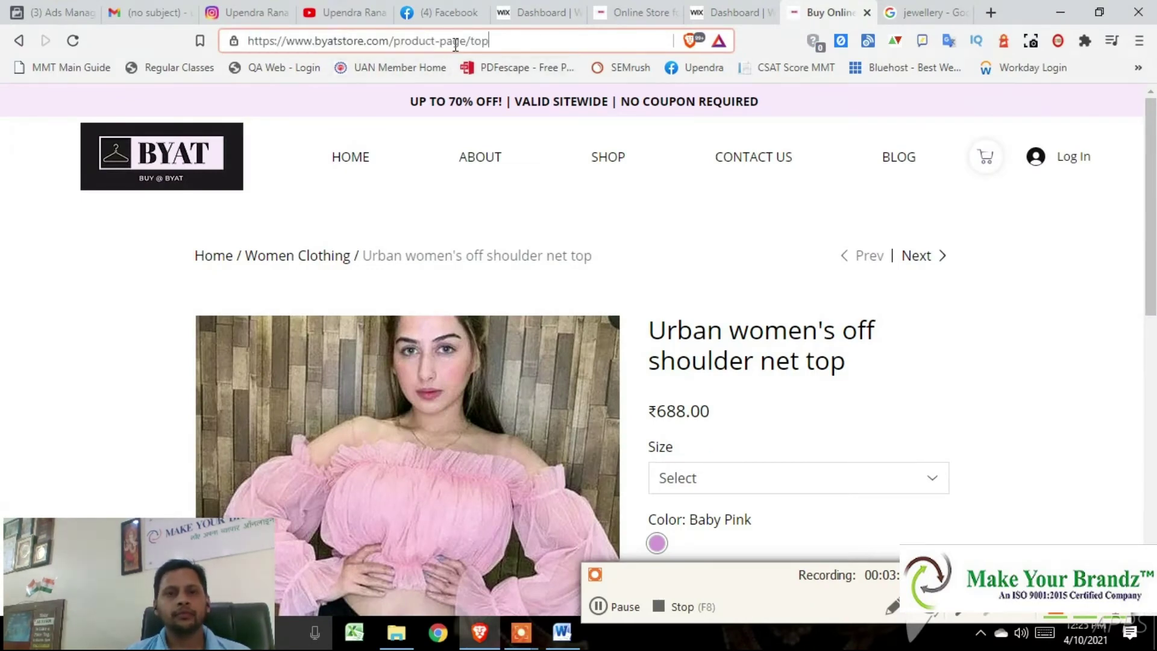
key(BackSpace)
key(BackSpace)
key(BackSpace)
key(BackSpace)
key(BackSpace)
key(BackSpace)
key(BackSpace)
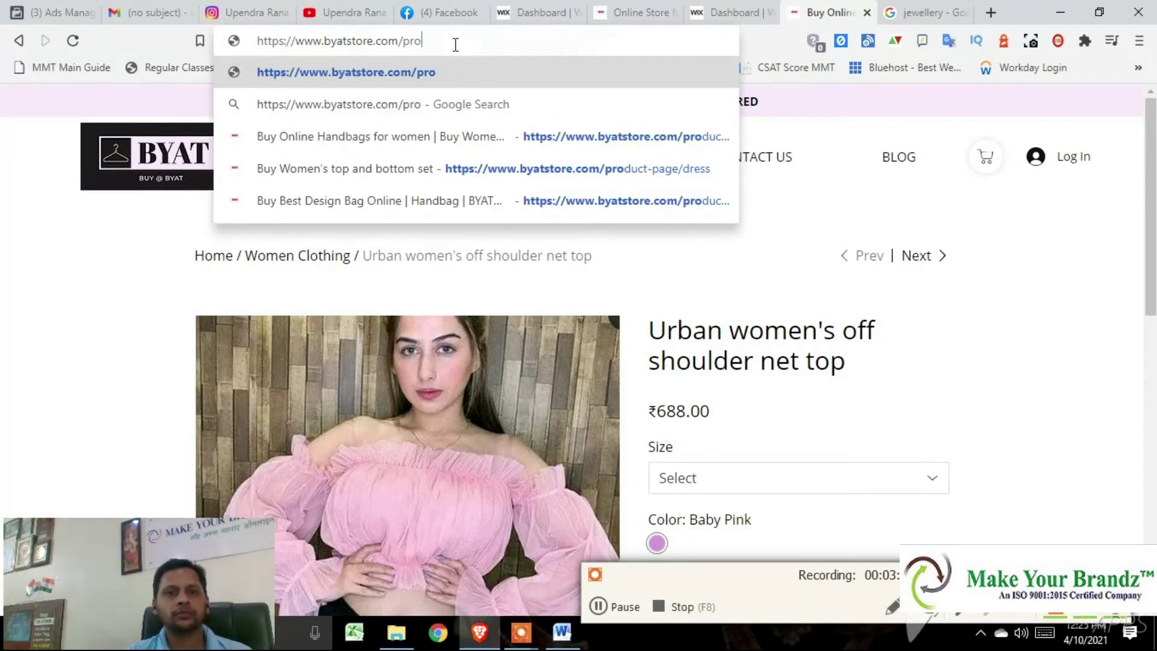
key(BackSpace)
key(BackSpace)
key(BackSpace)
text(rob)
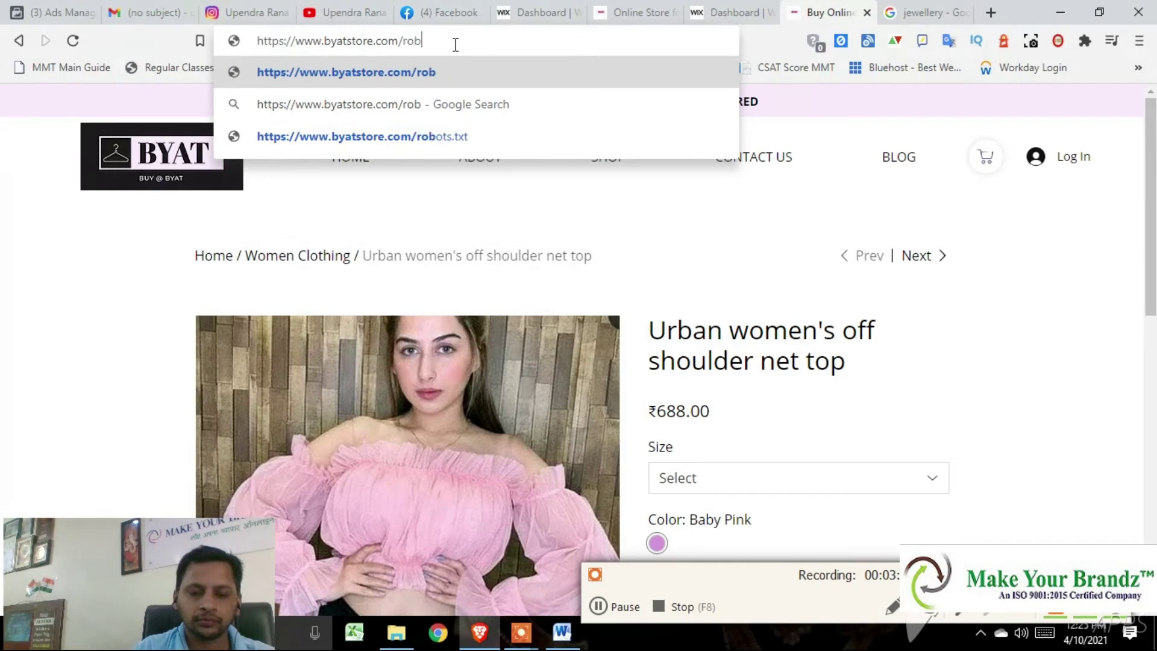
text(ots)
key(Return)
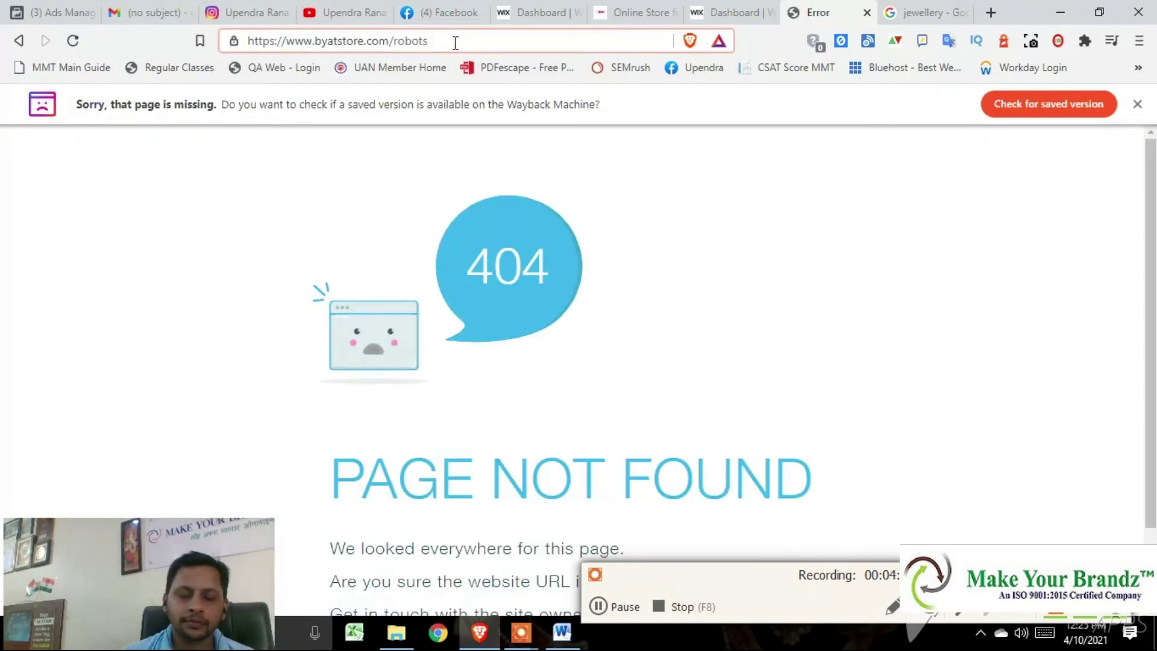
click(455, 42)
text(.txt)
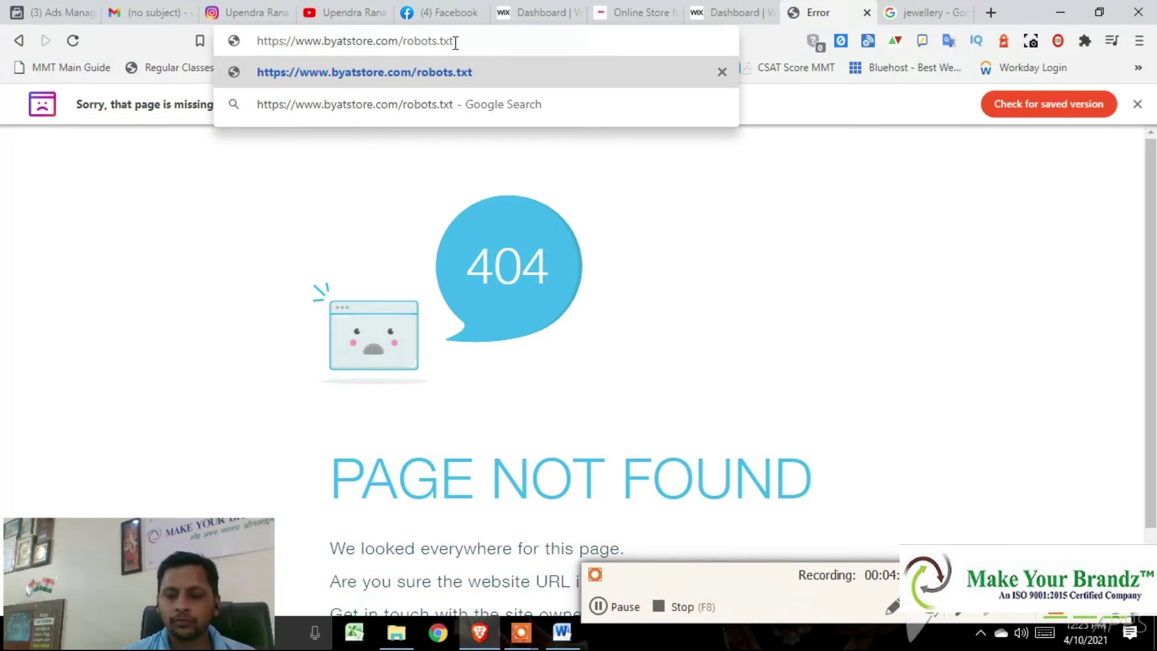
key(Return)
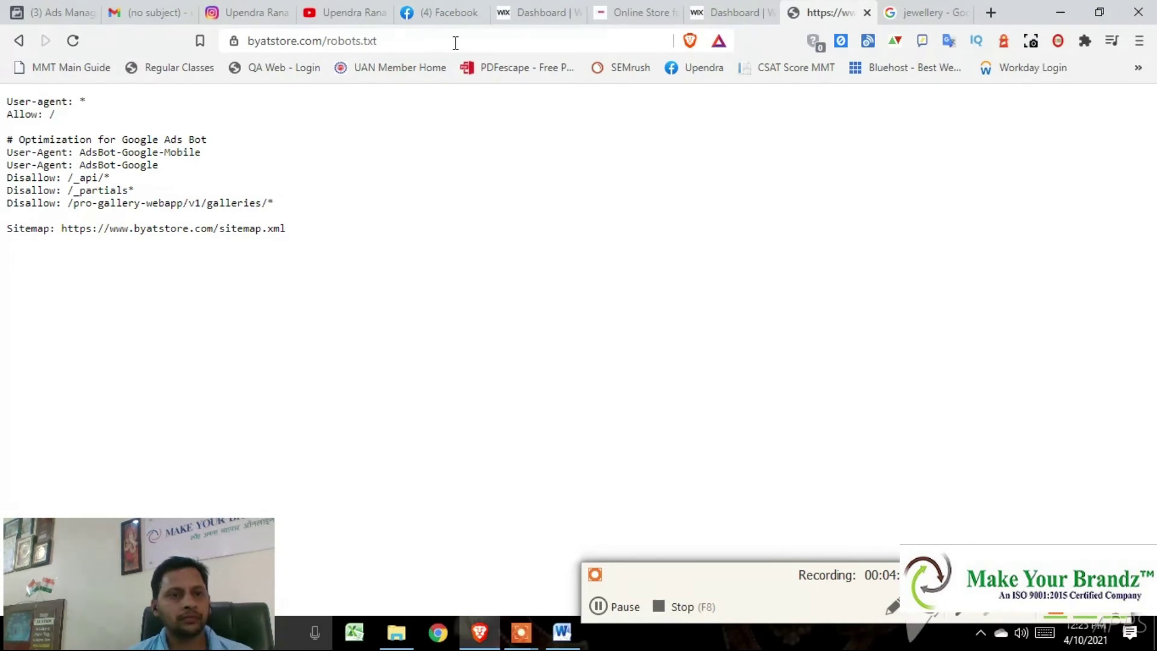
Dismiss the store's signup popup and switch back to the dashboard's robots.txt editor
click(726, 9)
click(646, 12)
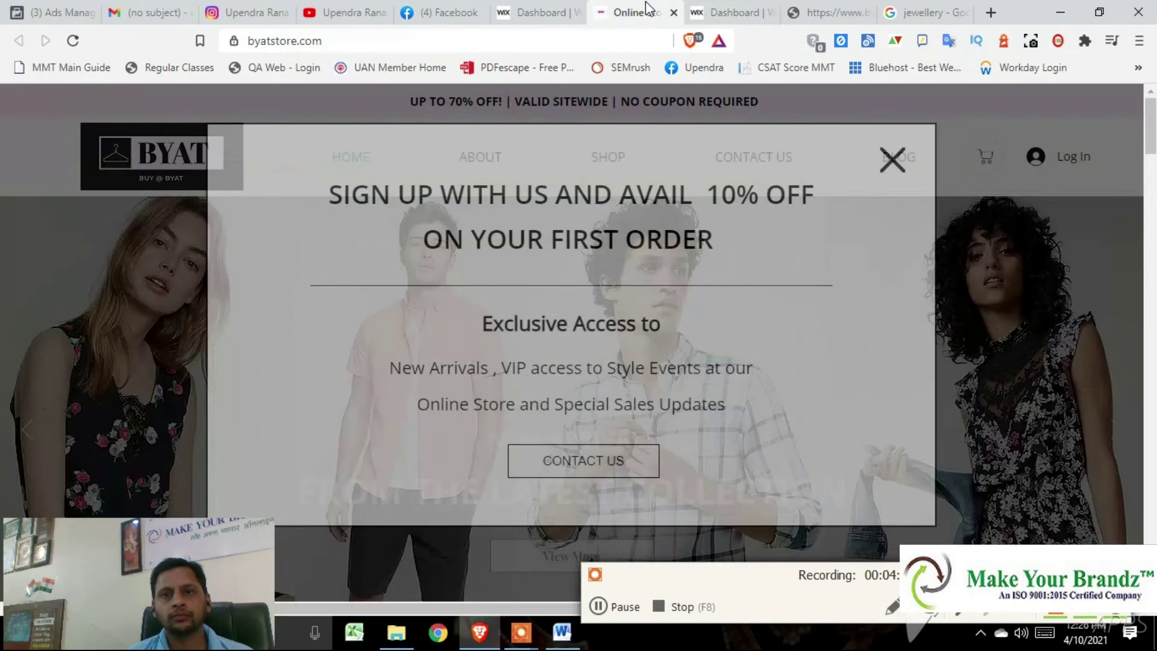
click(892, 159)
click(819, 13)
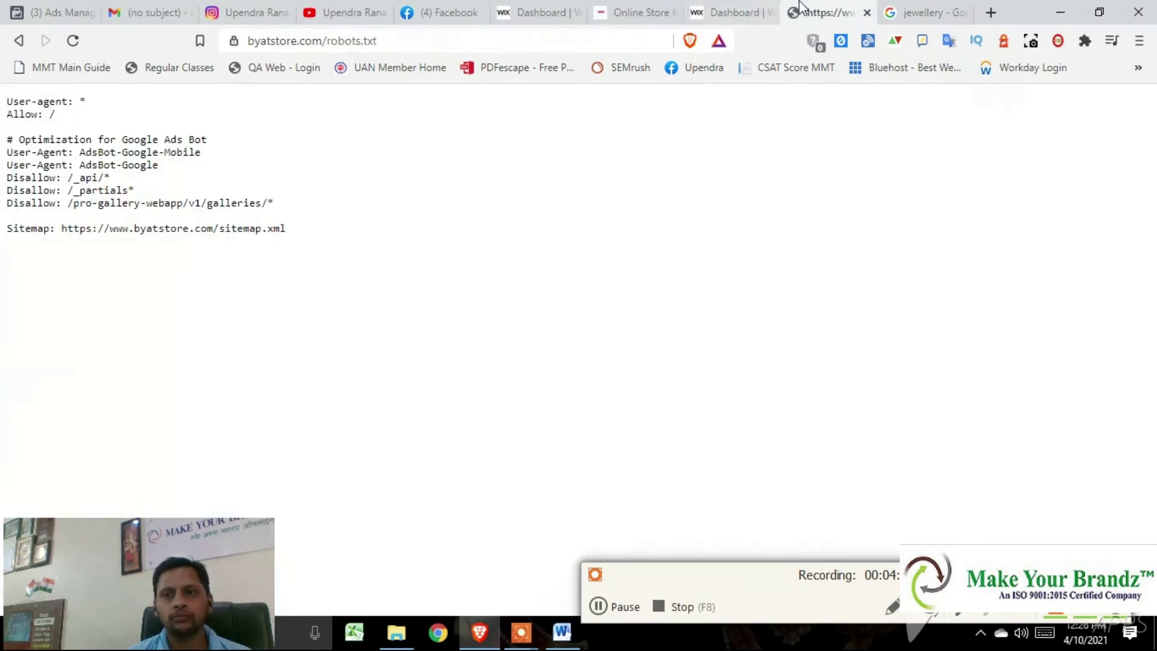
click(636, 11)
Read through the default robots.txt rules unchanged, then return to SEO Tools
click(565, 11)
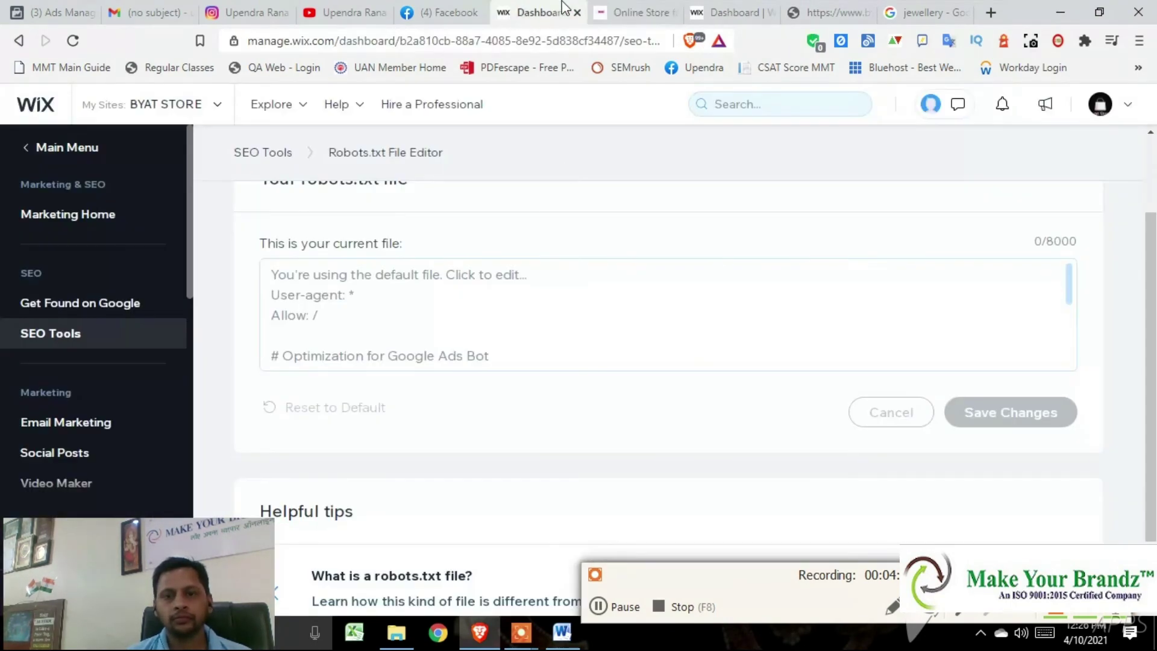
click(496, 345)
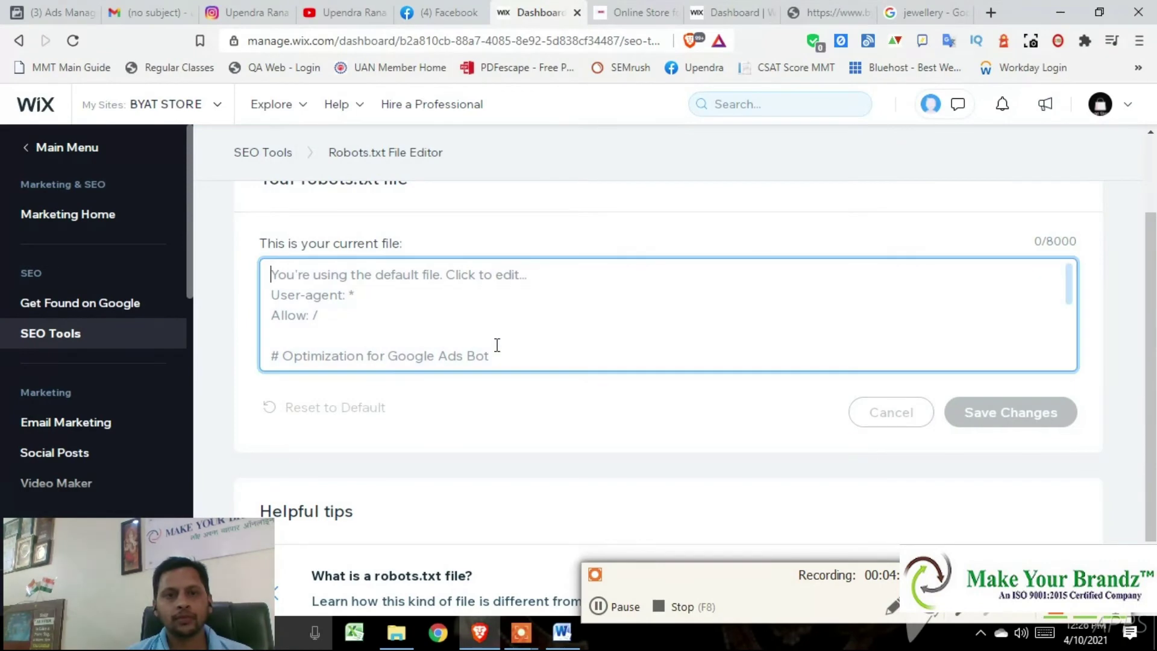
scroll(496, 348, up, 2)
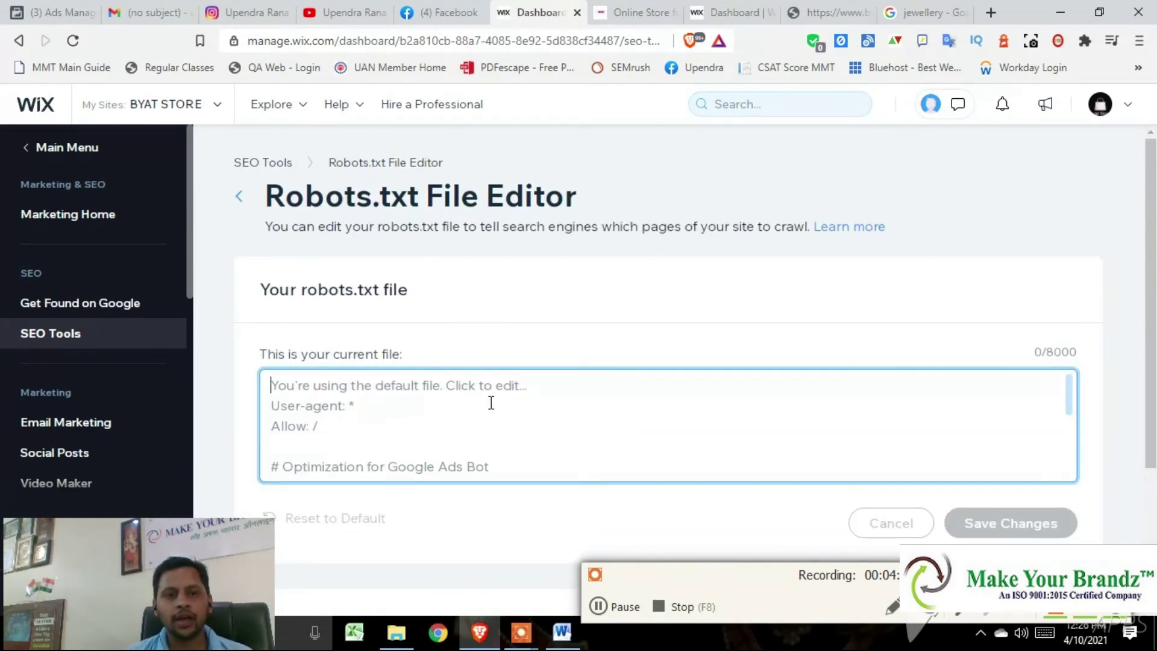
scroll(490, 404, down, 1)
scroll(490, 403, up, 1)
scroll(491, 403, down, 1)
scroll(491, 403, up, 1)
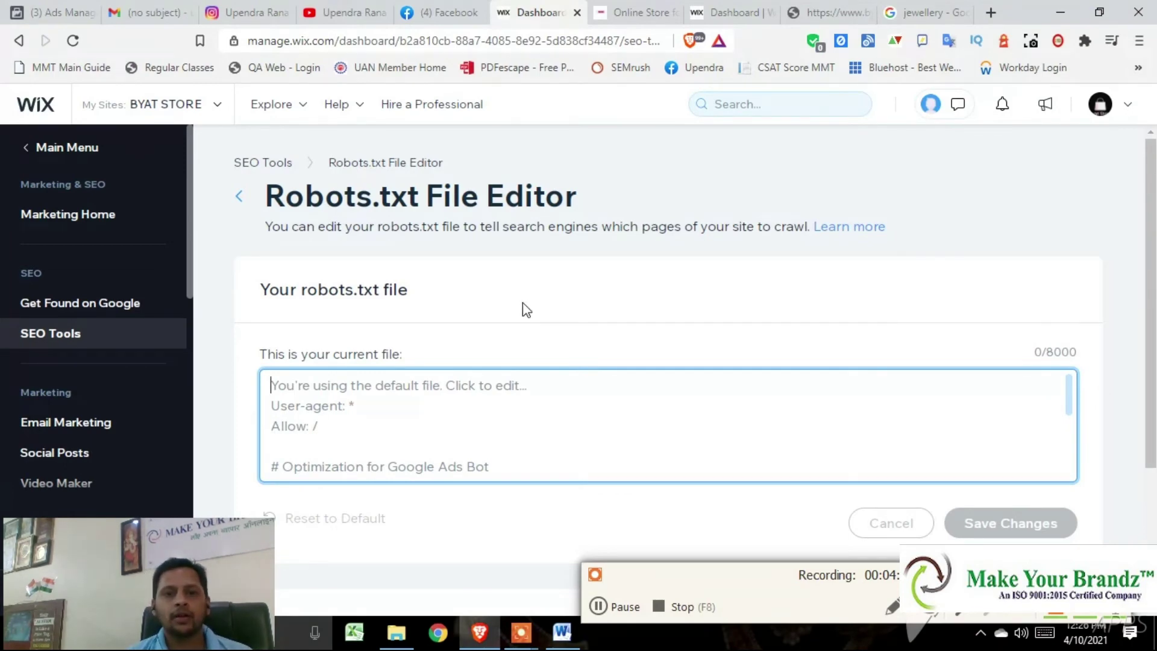
scroll(522, 309, down, 1)
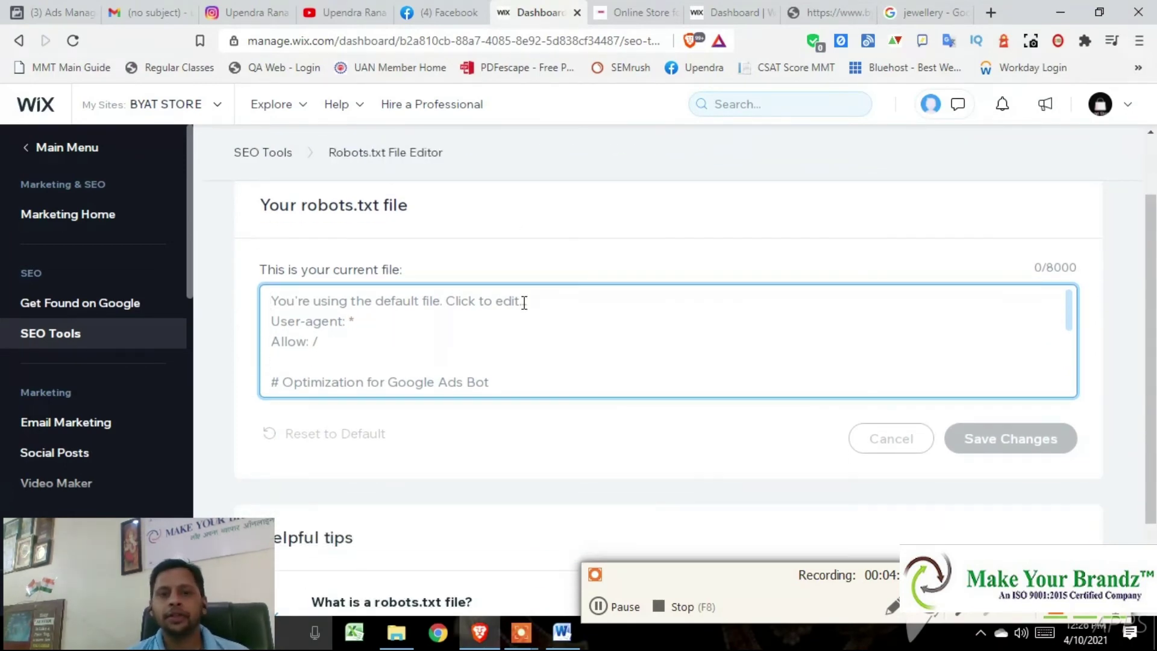
scroll(524, 302, down, 3)
scroll(523, 302, down, 1)
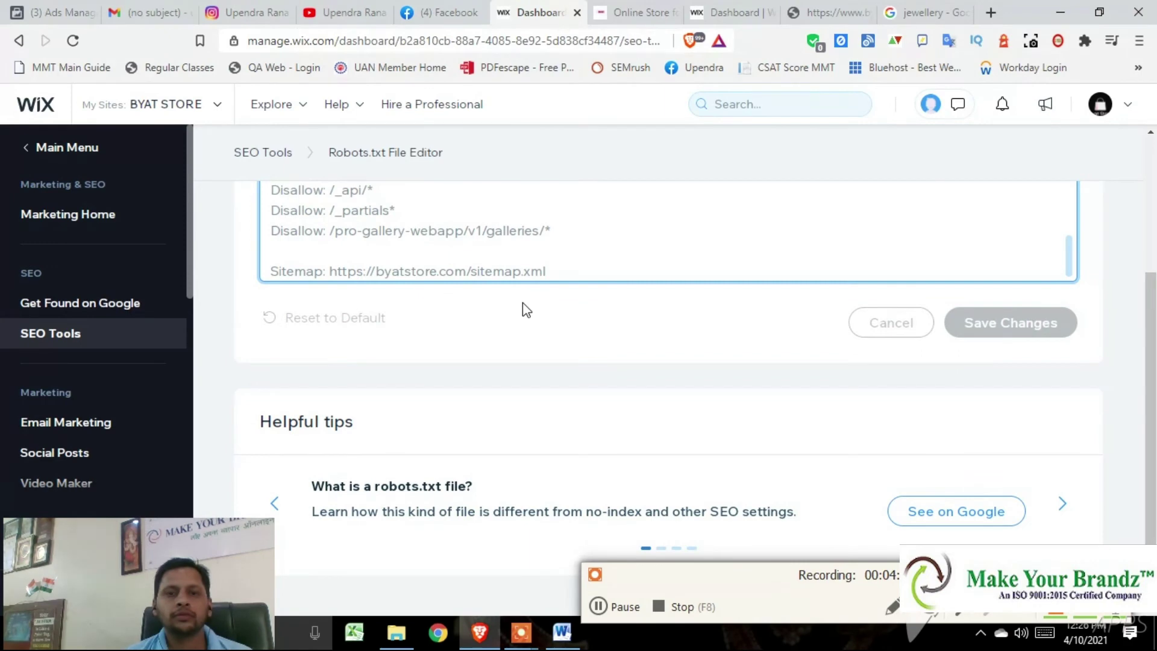
scroll(522, 303, up, 1)
scroll(525, 306, up, 2)
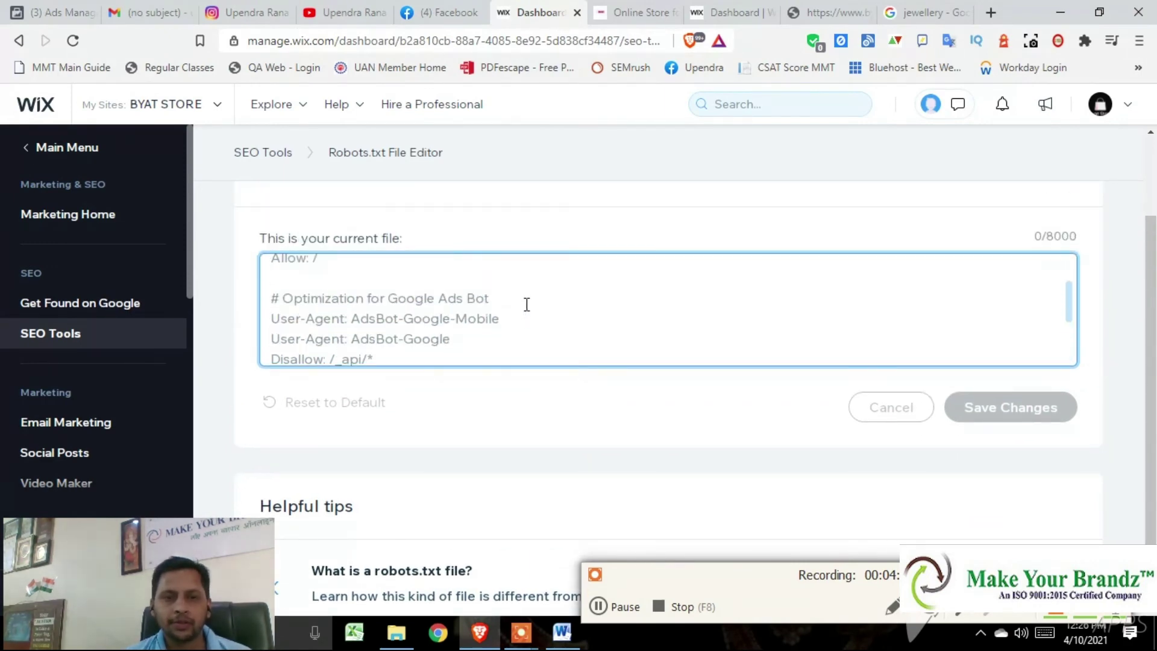
scroll(527, 307, up, 2)
scroll(528, 309, up, 1)
scroll(542, 326, down, 2)
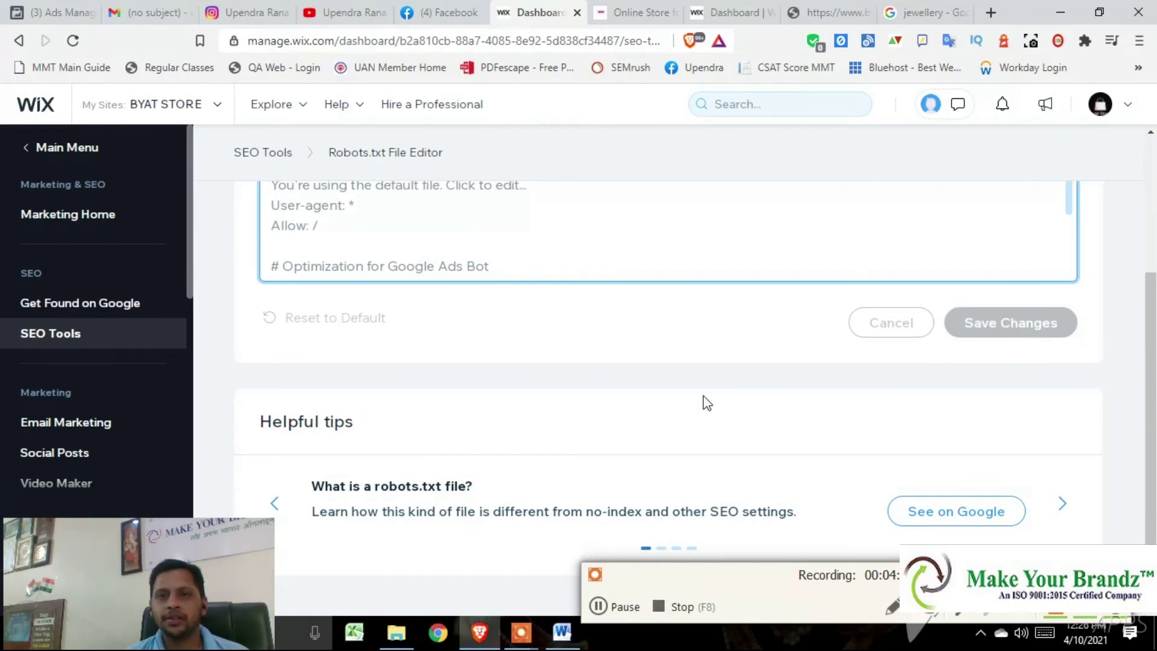
click(56, 349)
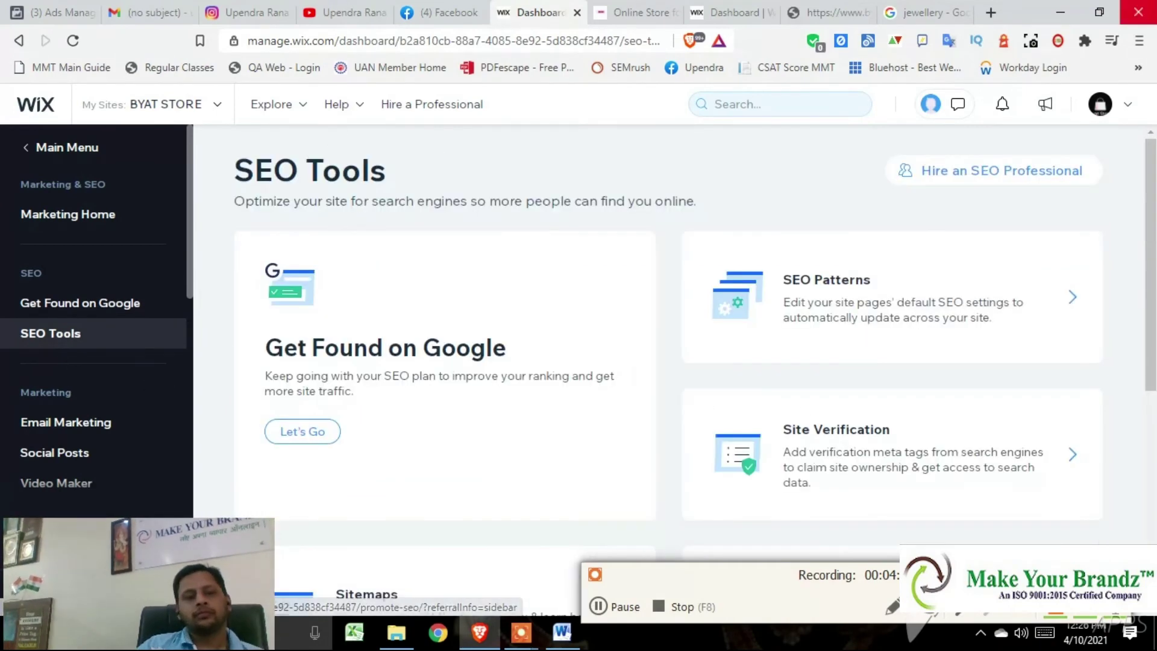
scroll(520, 426, down, 2)
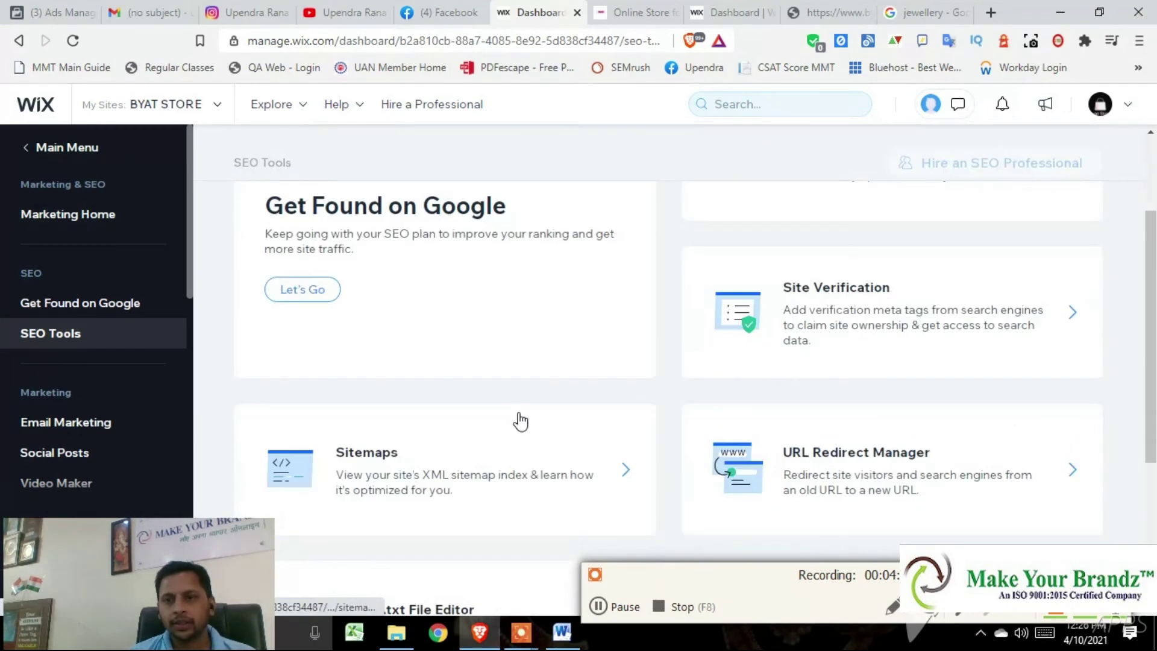
scroll(515, 421, down, 2)
scroll(516, 421, up, 2)
scroll(827, 381, up, 1)
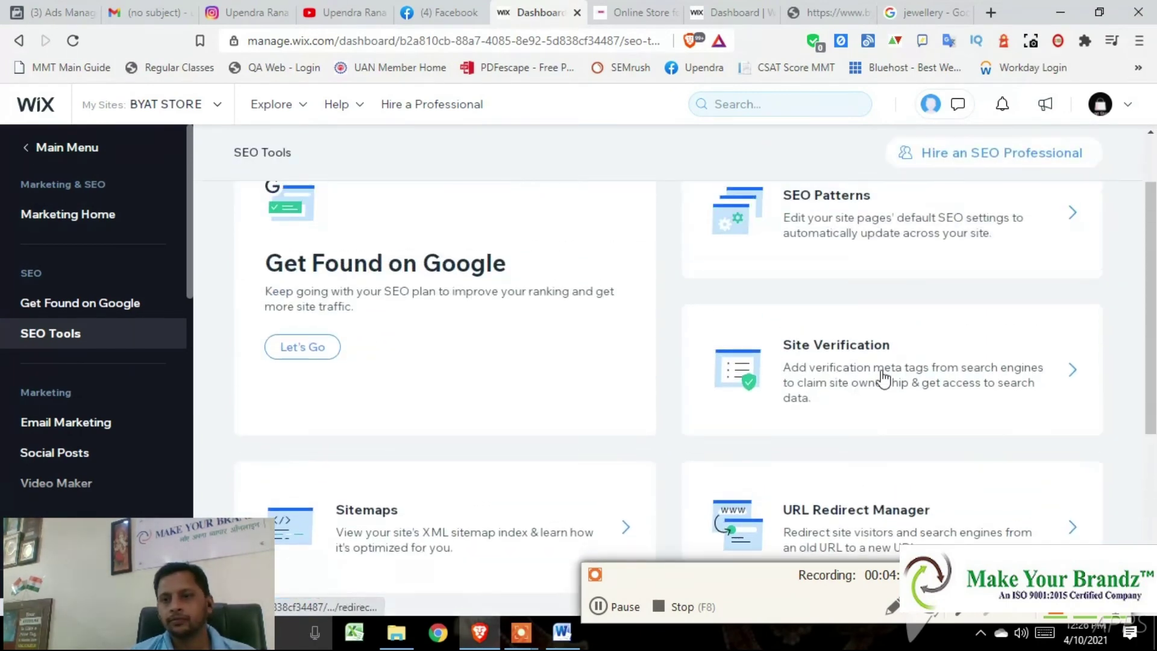
Confirm Site Verification shows a tag added for Google Search Console, then switch to Search Console
click(965, 385)
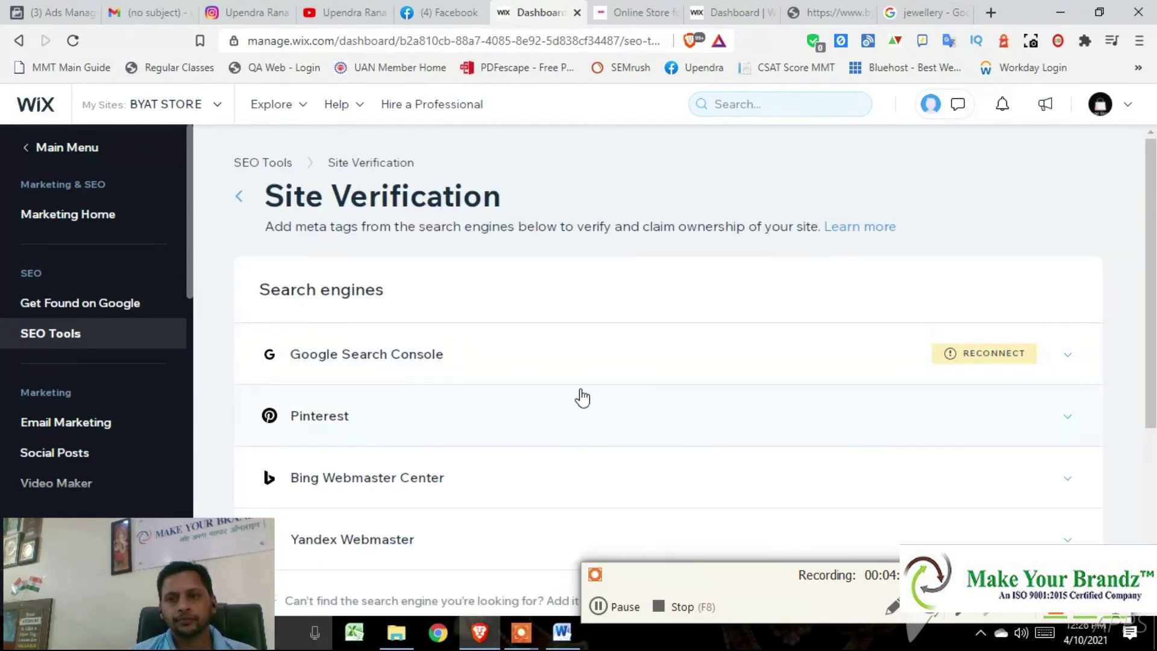
click(967, 366)
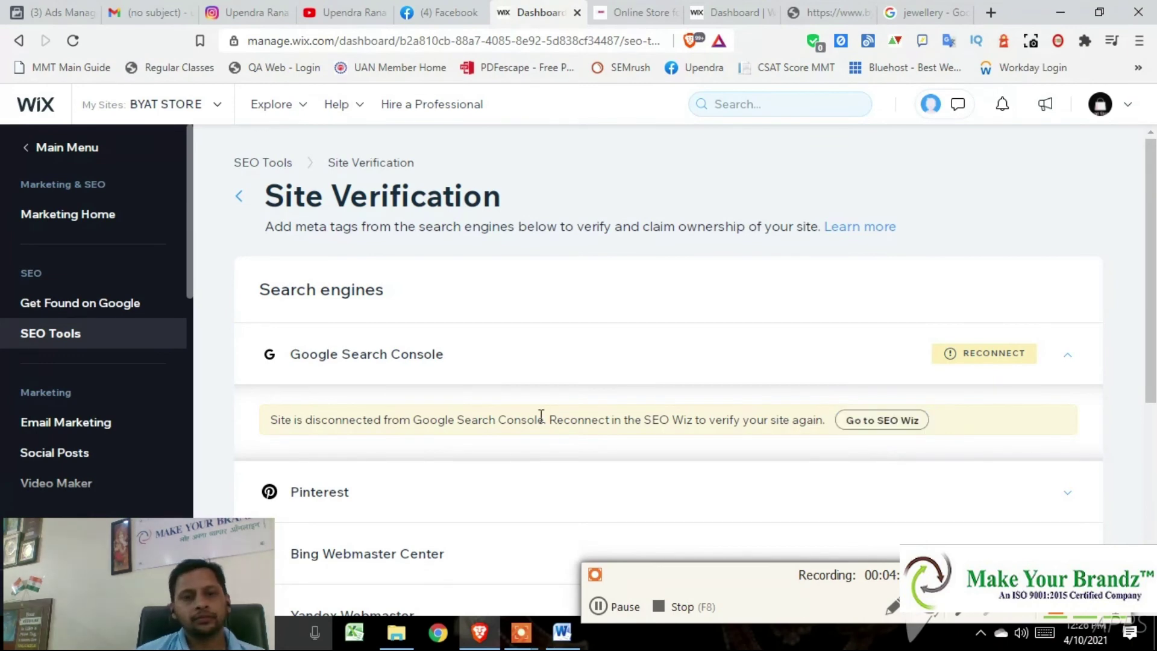
scroll(541, 423, down, 2)
scroll(541, 423, down, 2)
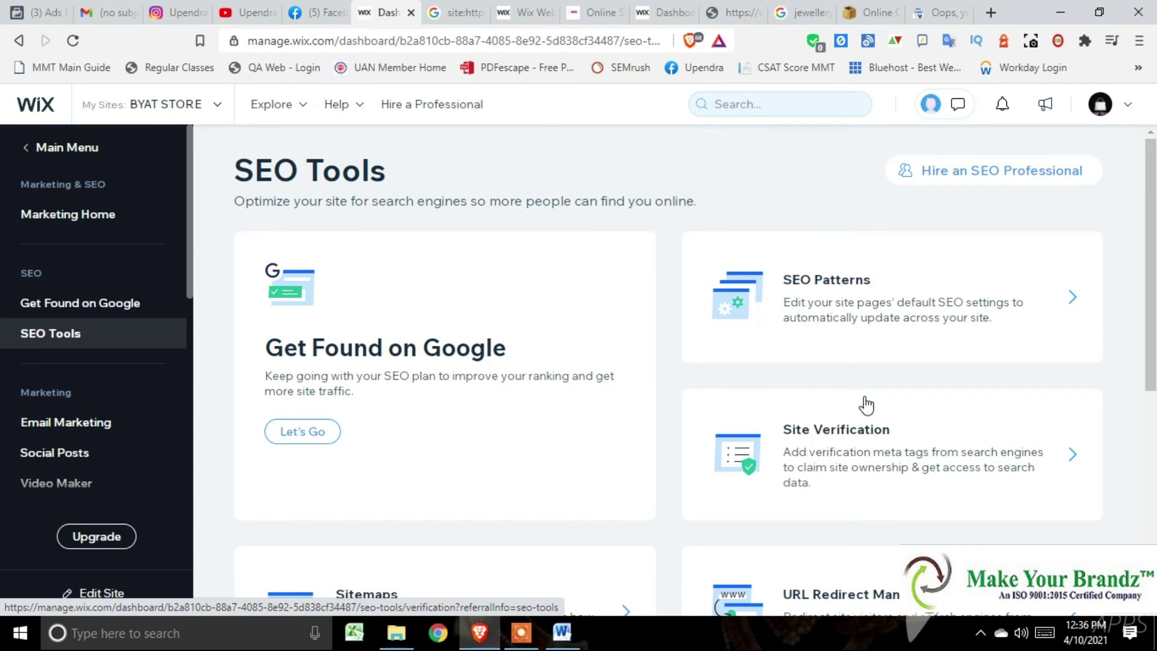
click(873, 460)
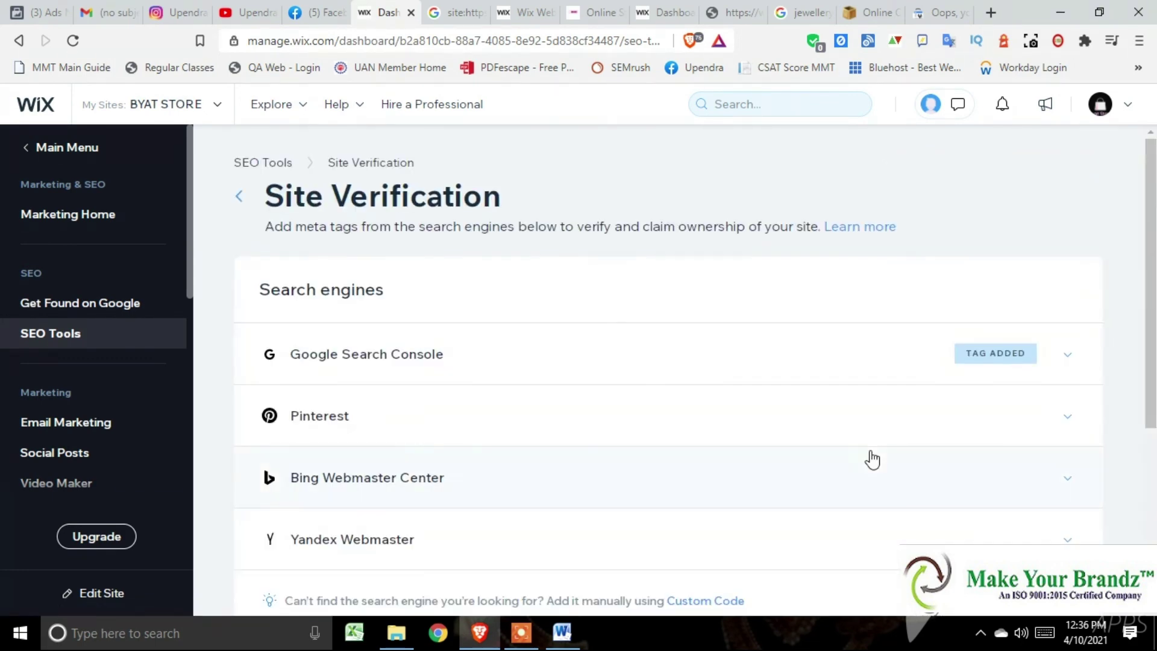
click(940, 11)
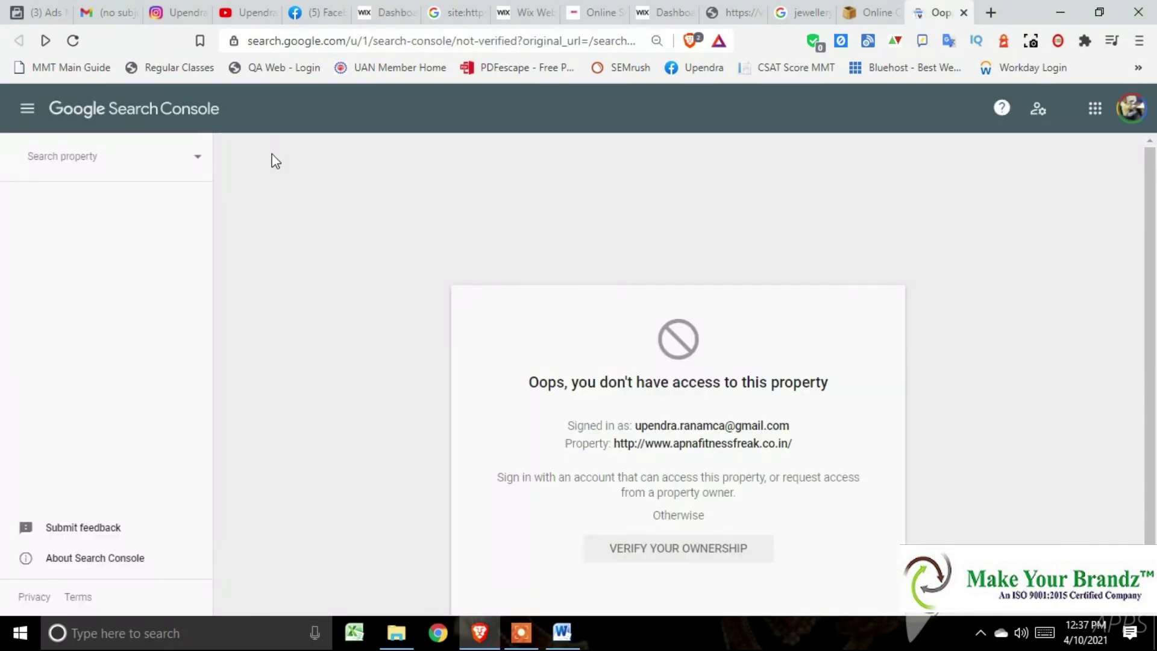
click(200, 163)
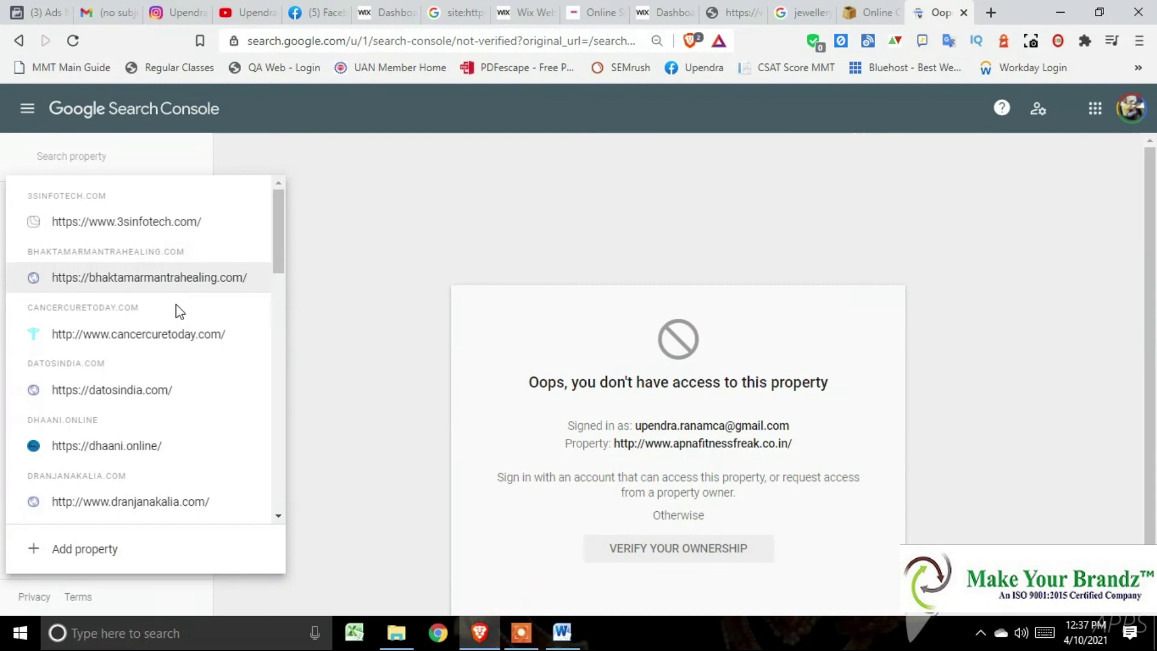
scroll(163, 380, down, 3)
scroll(133, 470, down, 2)
scroll(133, 464, down, 2)
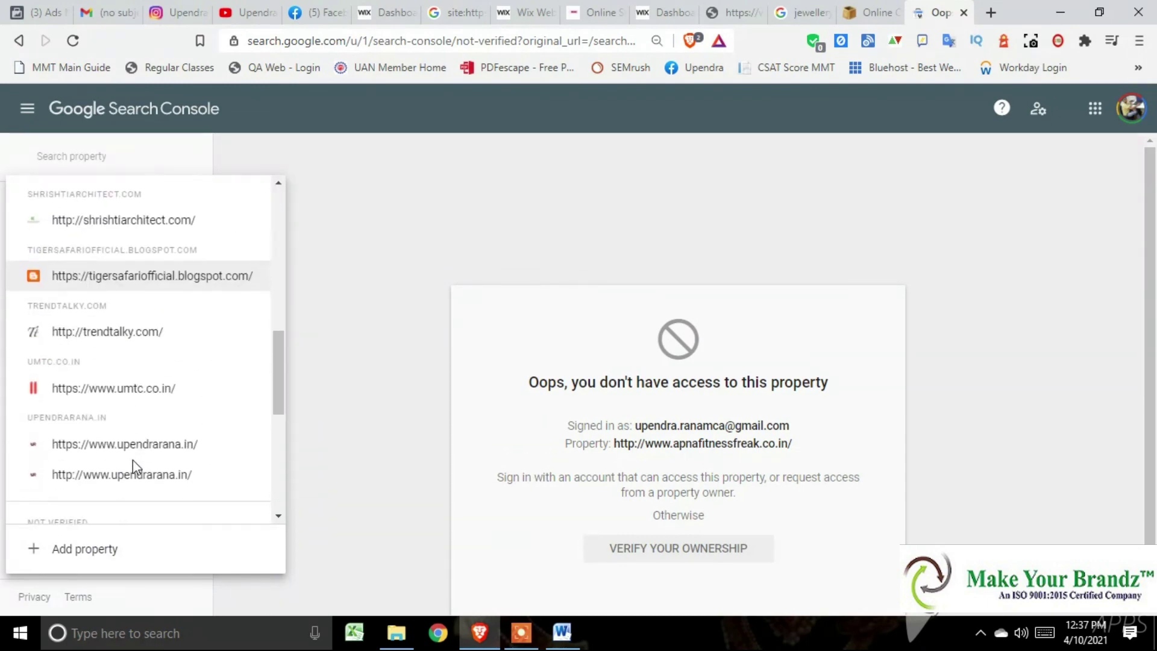
scroll(133, 465, down, 1)
scroll(133, 460, down, 1)
scroll(133, 461, down, 1)
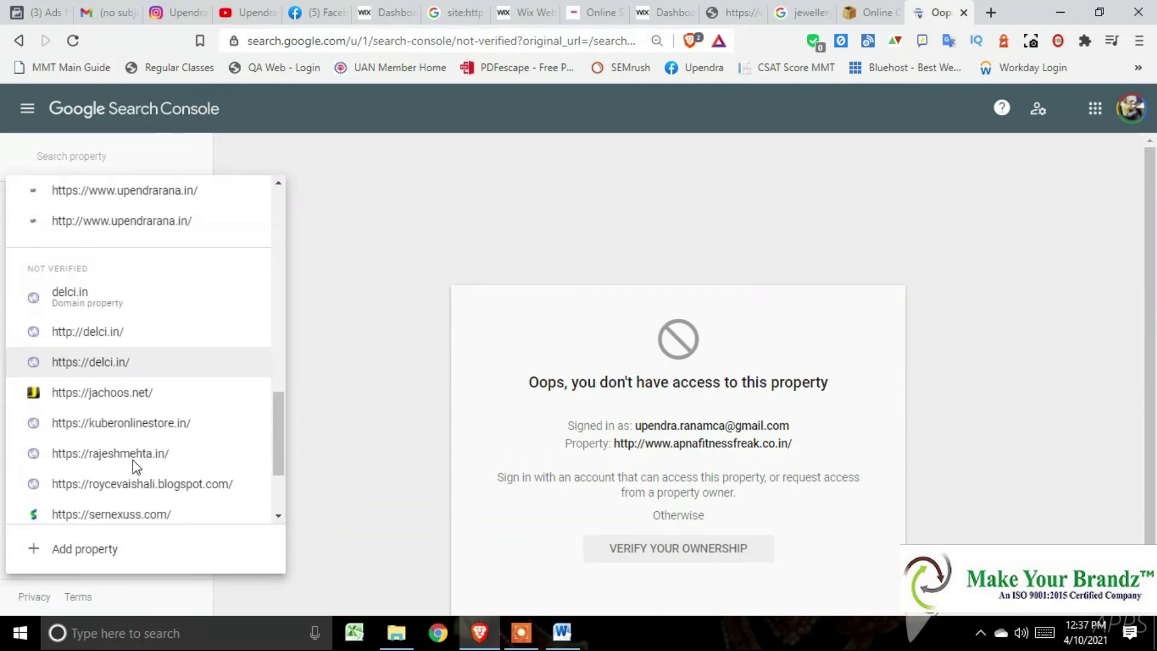
scroll(134, 460, down, 1)
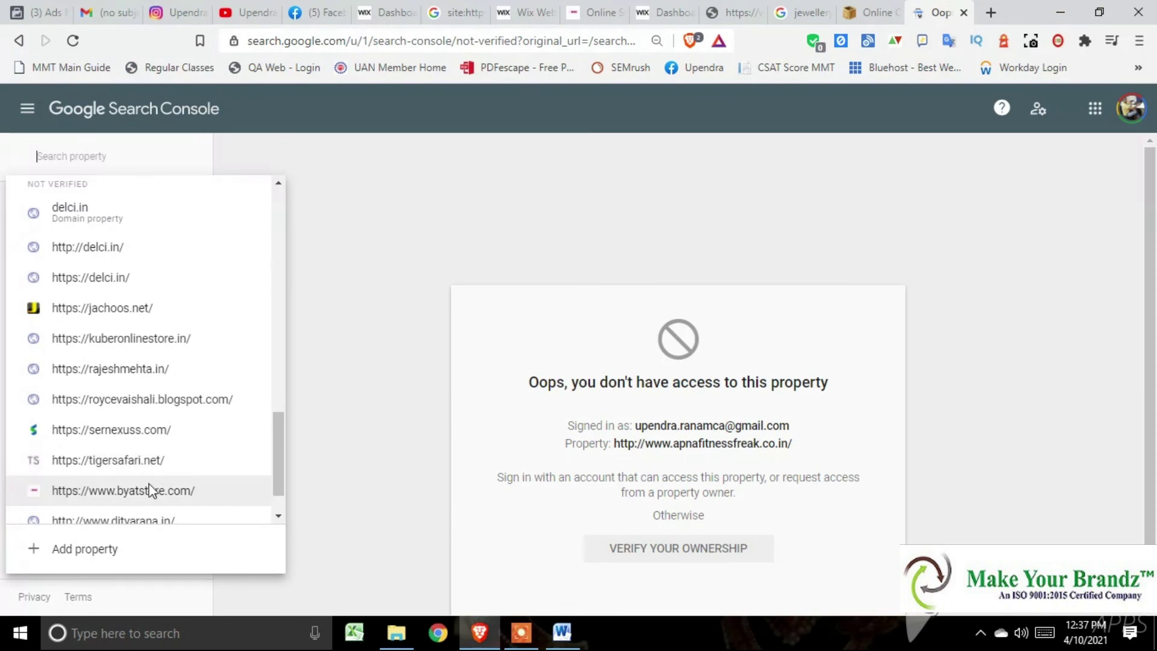